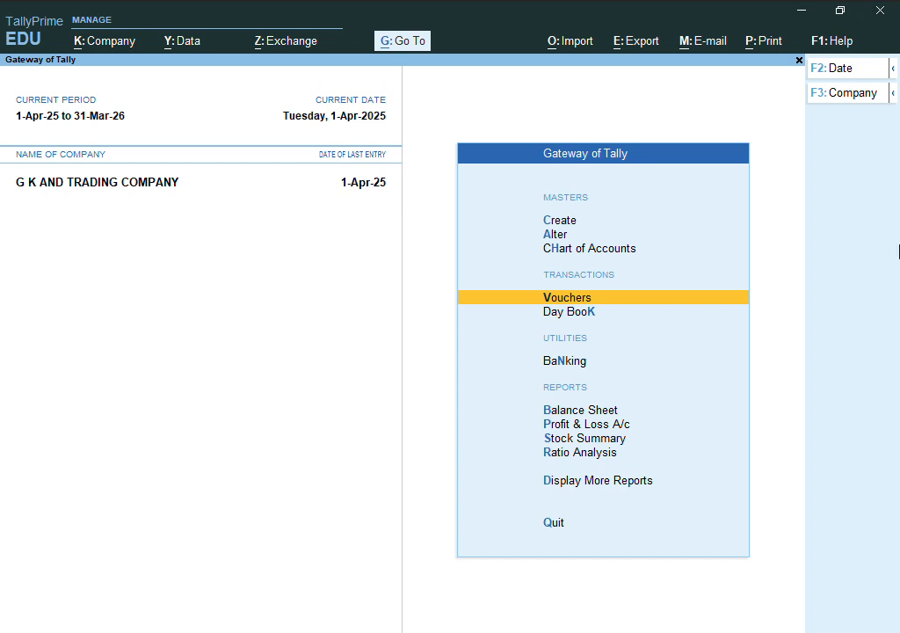
# - Open the form for creating a new company from the master creation's company list
pyautogui.press('Up')
pyautogui.press('Up')
pyautogui.press('Up')
pyautogui.press('Return')
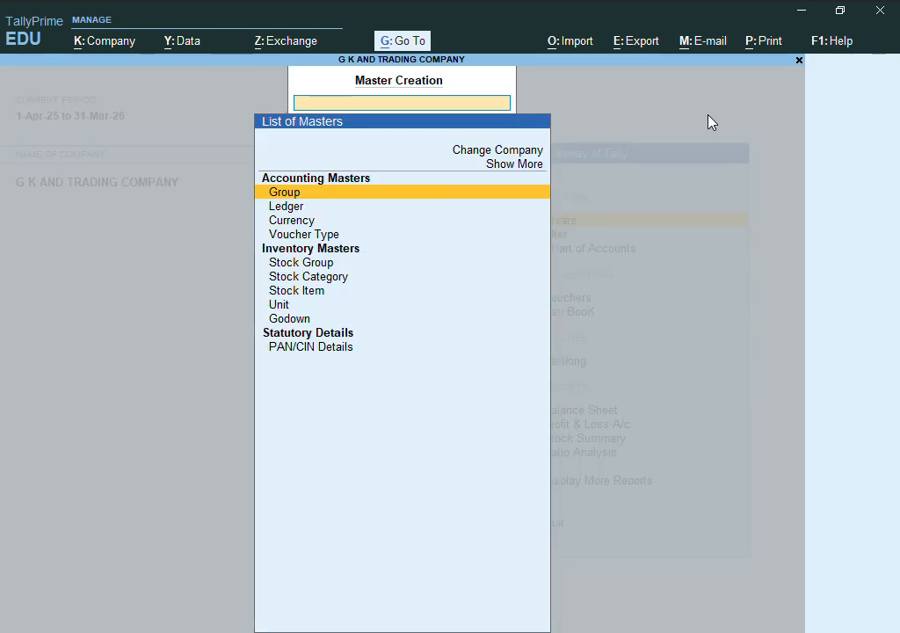
pyautogui.press('Up')
pyautogui.press('Up')
pyautogui.press('Return')
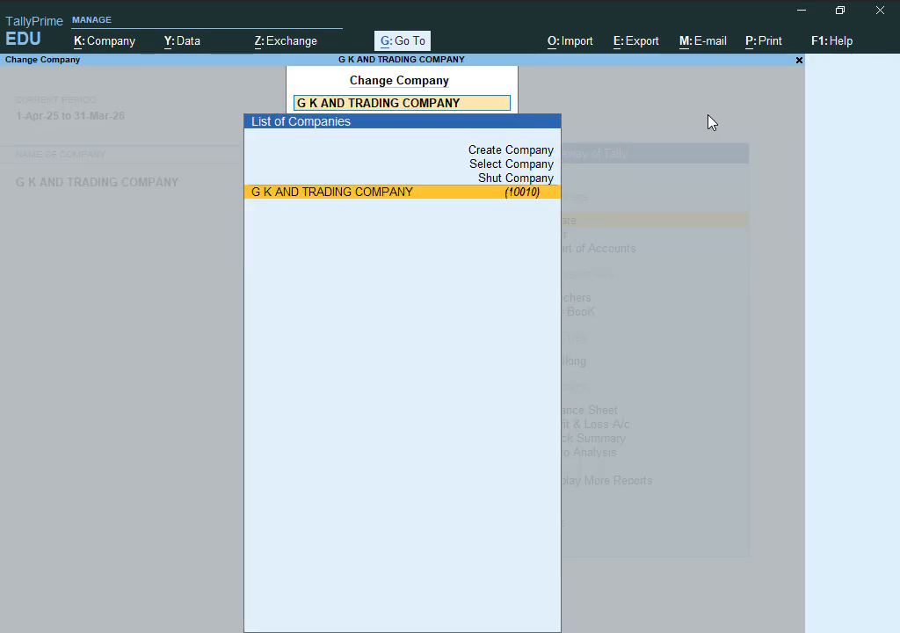
pyautogui.press('Up')
pyautogui.press('Up')
pyautogui.press('Up')
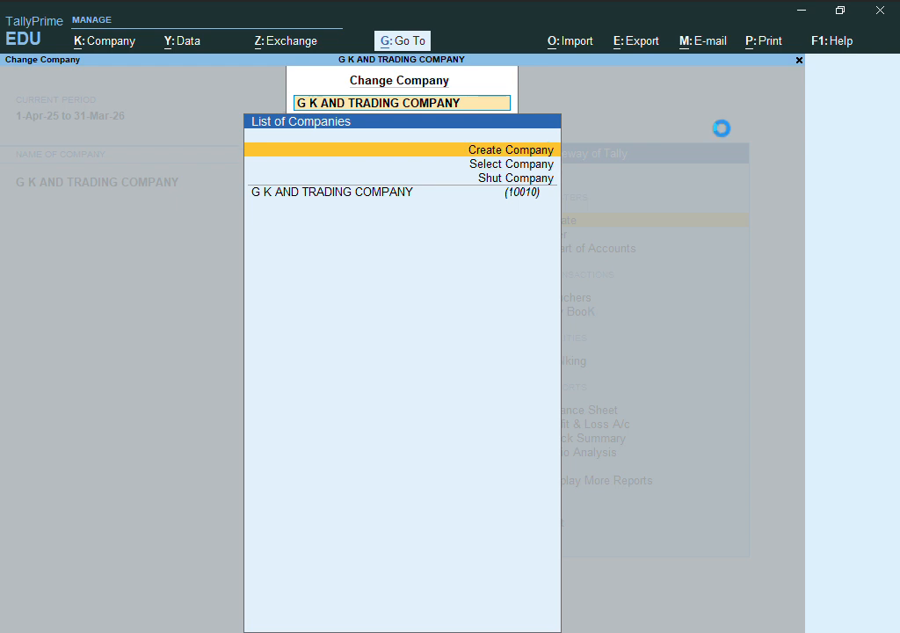
pyautogui.press('Return')
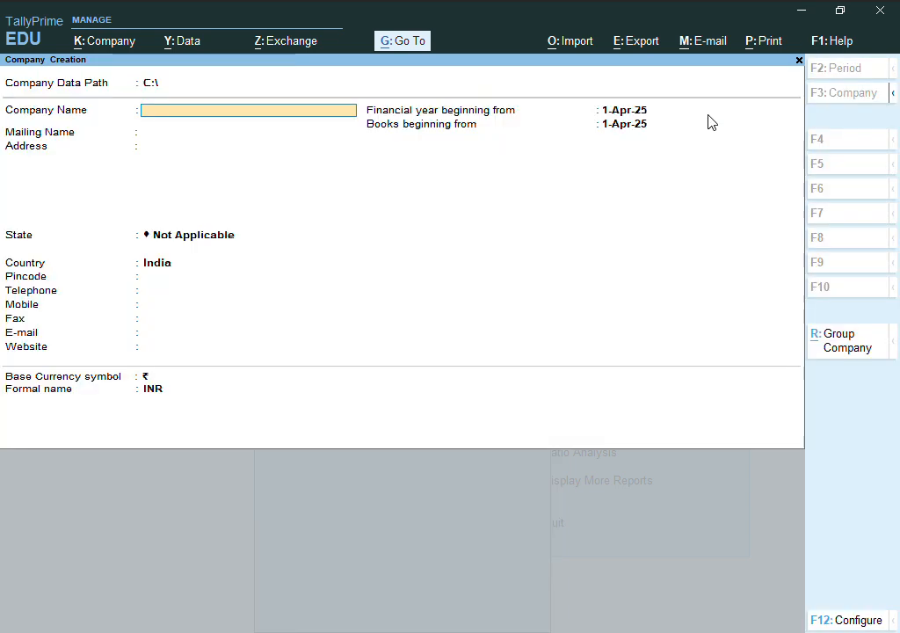
# - Name the new company Y K Trading Company, keep the same mailing name, and fill in its address
pyautogui.write('Y K Trading Company')
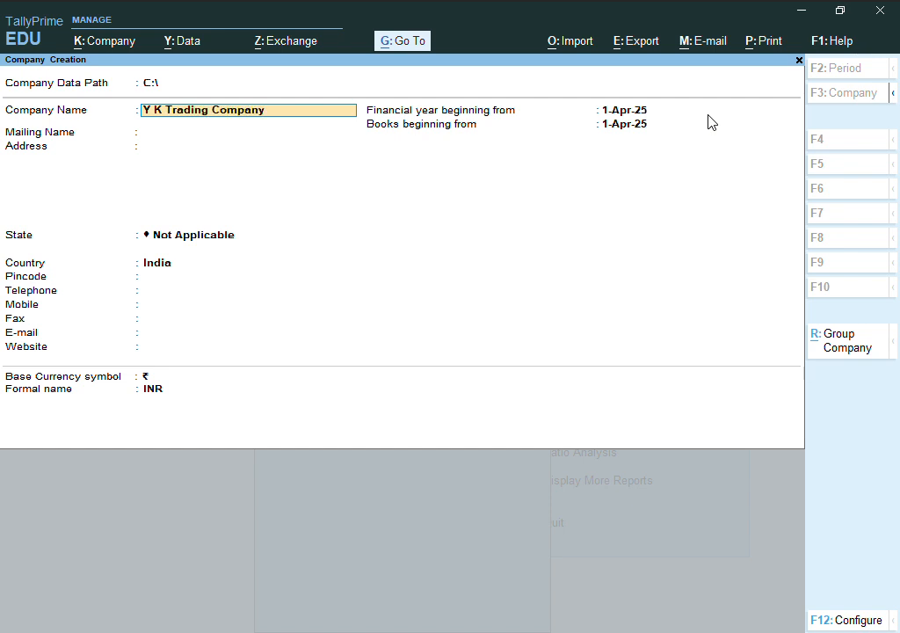
pyautogui.press('Return')
pyautogui.press('Return')
pyautogui.write('Dausa')
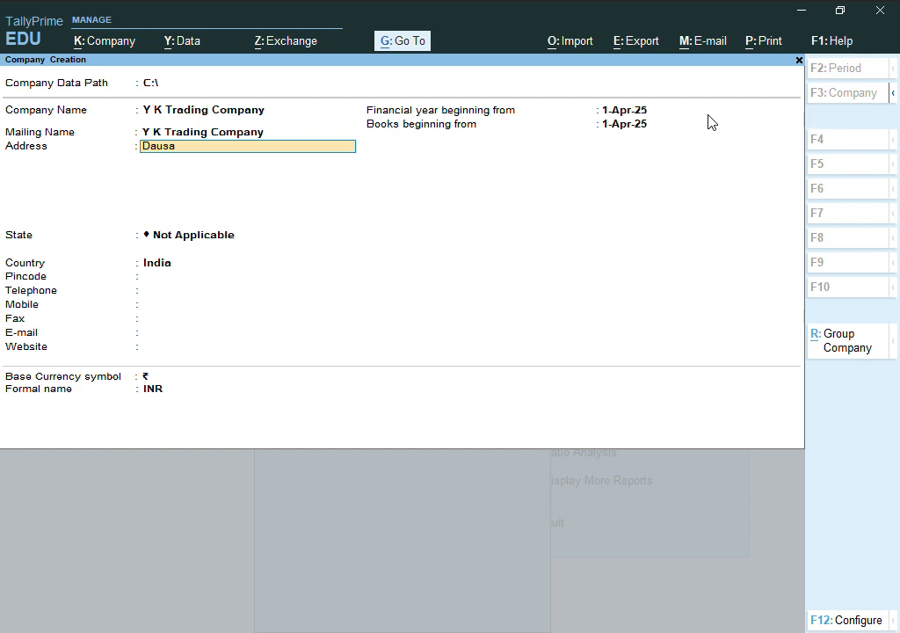
pyautogui.press('Return')
pyautogui.press('Return')
pyautogui.press('Return')
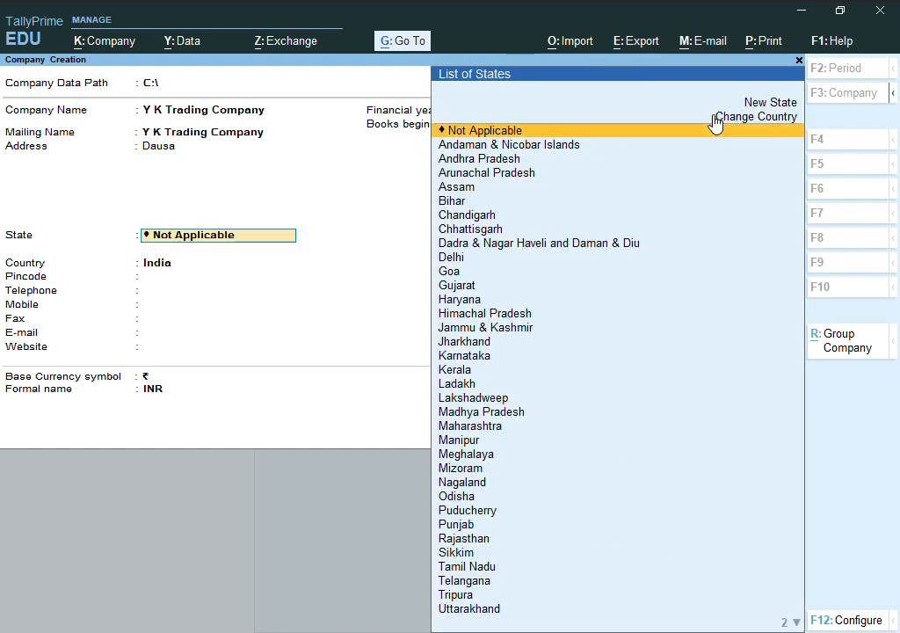
# - Set the company's state to Rajasthan and create the company with the default currency details
pyautogui.write('raj')
pyautogui.press('Return')
pyautogui.press('Return')
pyautogui.press('Return')
pyautogui.press('Return')
pyautogui.press('Return')
pyautogui.press('Return')
pyautogui.press('Return')
pyautogui.press('Return')
pyautogui.press('Return')
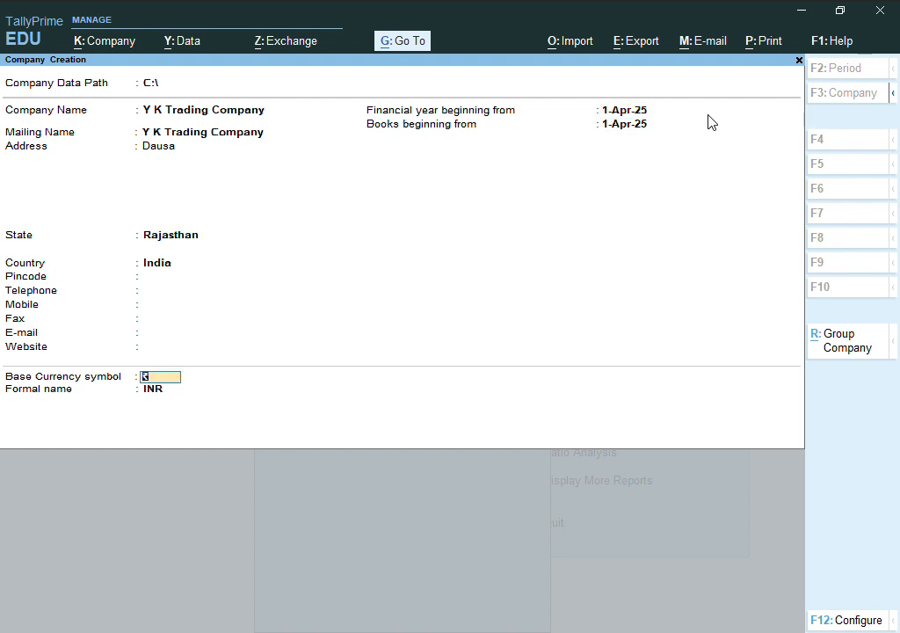
pyautogui.press('Return')
pyautogui.press('Return')
pyautogui.press('Return')
# - Set Enable Goods and Services Tax (GST) to No, keep the other company feature defaults, and return to the Gateway of Tally
pyautogui.press('Return')
pyautogui.press('Return')
pyautogui.press('Return')
pyautogui.press('Return')
pyautogui.press('Return')
pyautogui.press('Return')
pyautogui.press('Return')
pyautogui.press('Return')
pyautogui.press('Return')
pyautogui.press('Return')
pyautogui.press('Return')
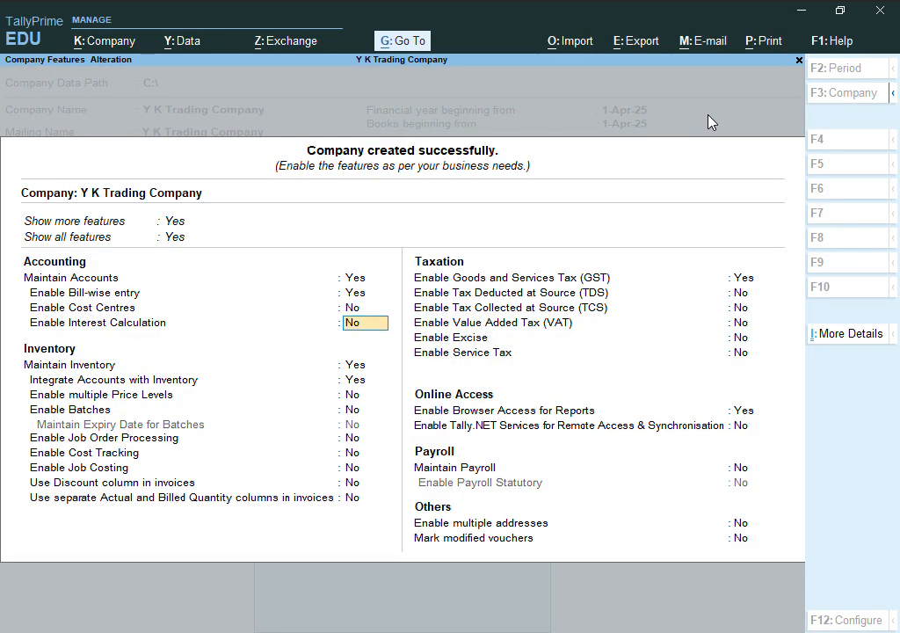
pyautogui.press('Return')
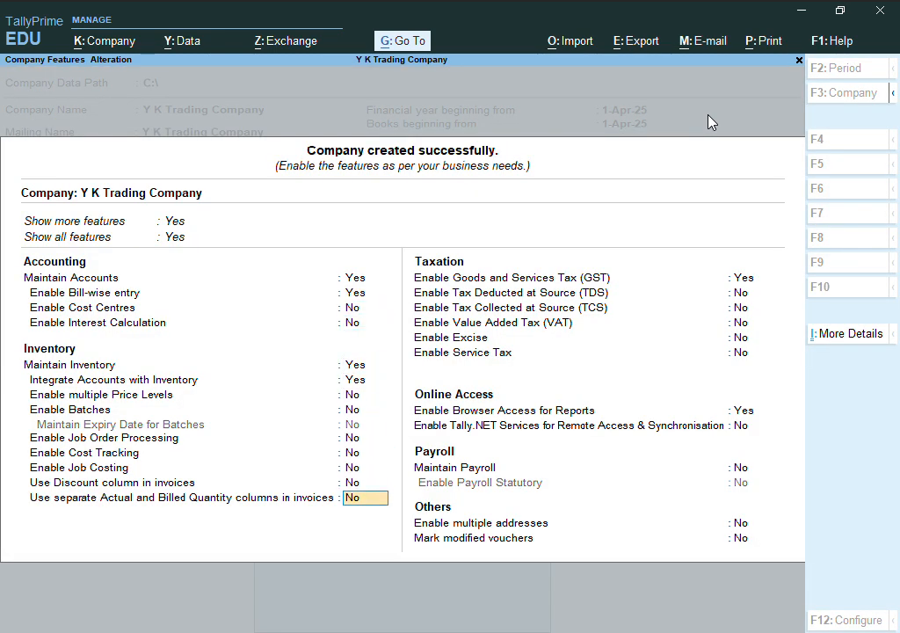
pyautogui.press('Return')
pyautogui.press('n')
pyautogui.press('Return')
pyautogui.press('Return')
pyautogui.press('Return')
pyautogui.press('Return')
pyautogui.press('Return')
pyautogui.press('Return')
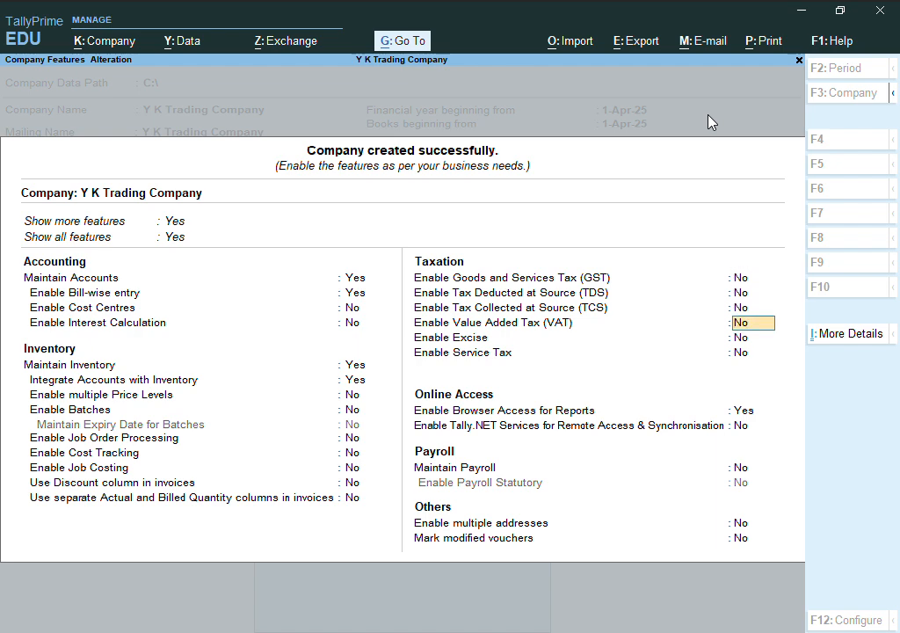
pyautogui.press('Return')
pyautogui.press('Return')
pyautogui.press('Return')
pyautogui.press('Return')
pyautogui.press('Escape')
pyautogui.press('Escape')
pyautogui.press('Escape')
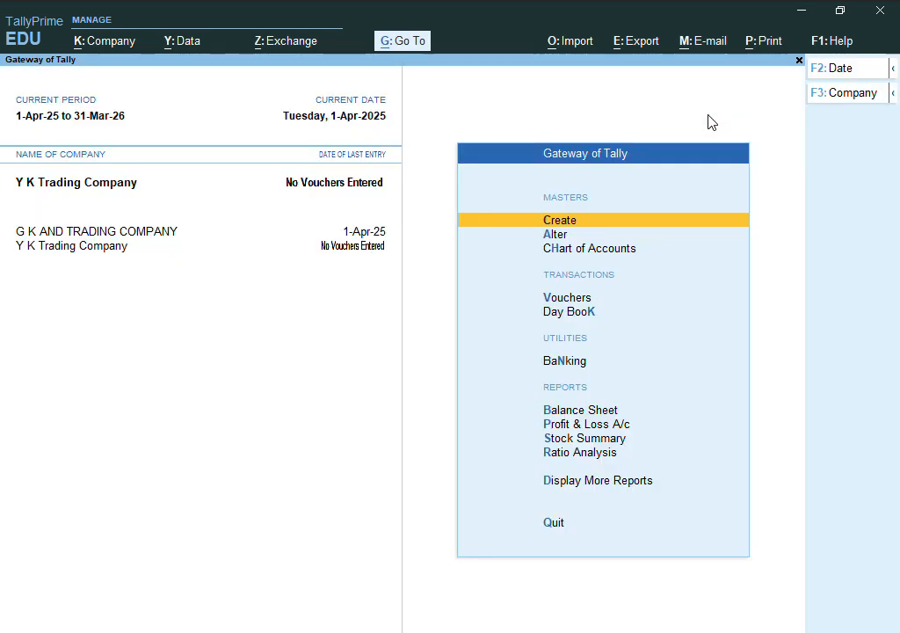
# - Open voucher entry and list all voucher types, including the inactive ones
pyautogui.press('Down')
pyautogui.press('Down')
pyautogui.press('Down')
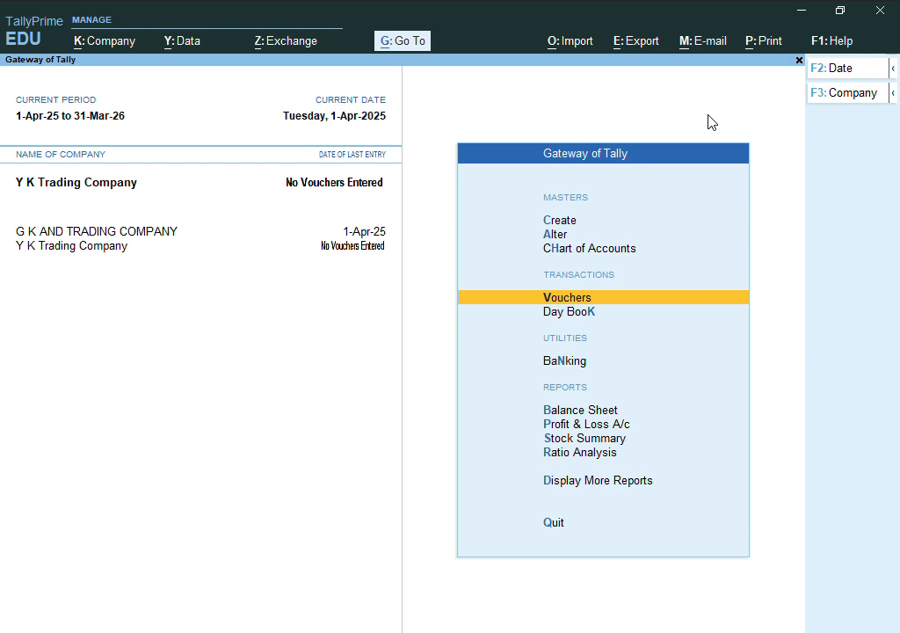
pyautogui.press('Return')
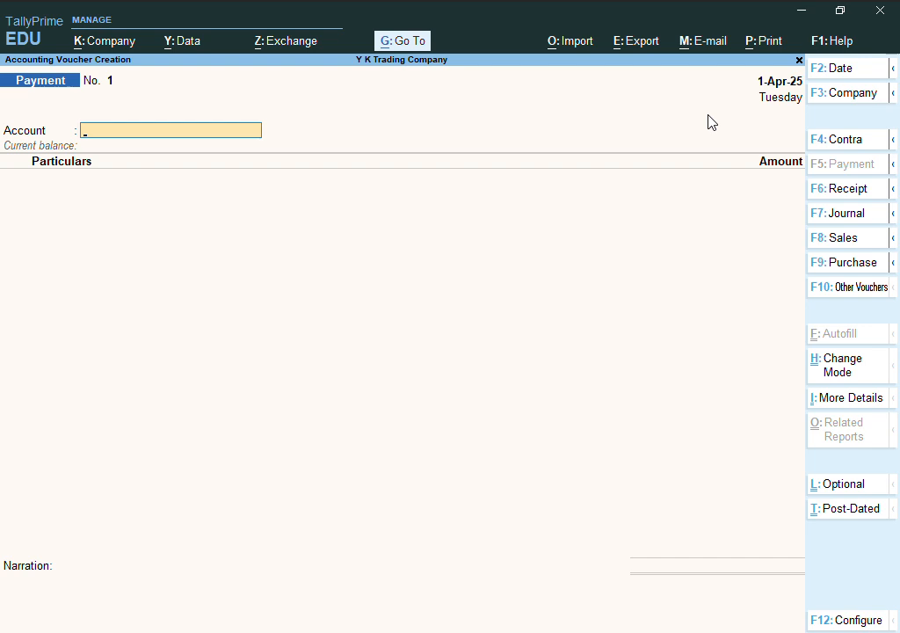
pyautogui.press('F10')
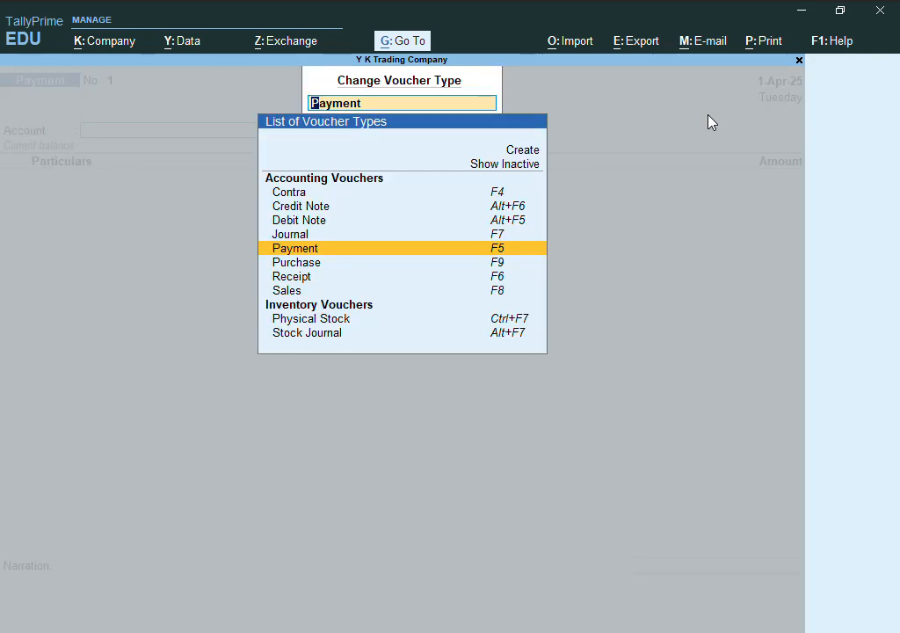
pyautogui.press('Up')
pyautogui.press('Up')
pyautogui.press('Up')
pyautogui.press('Up')
pyautogui.press('Up')
pyautogui.press('Up')
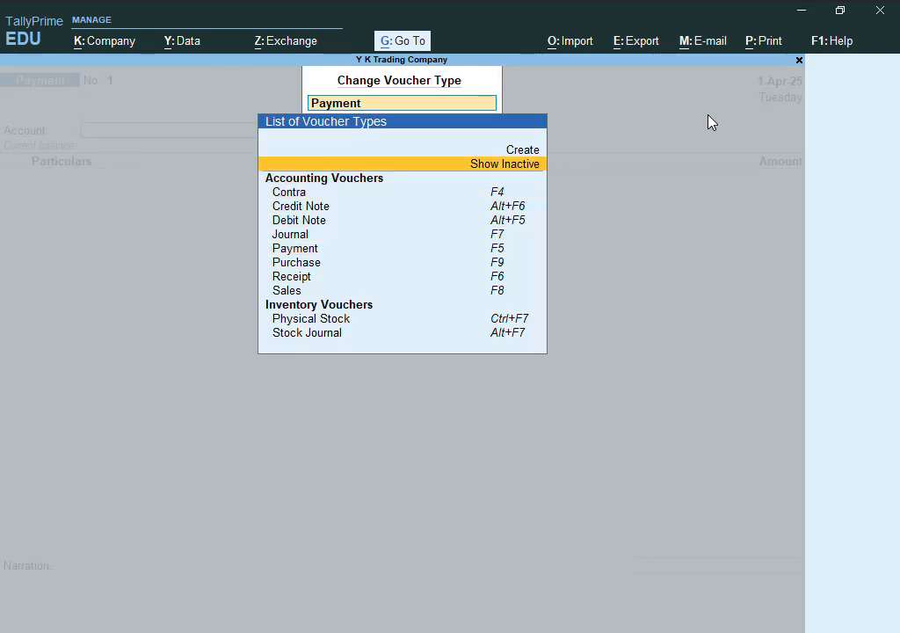
pyautogui.press('Return')
# - Activate the Purchase Order voucher type and open a new purchase order
pyautogui.press('Down')
pyautogui.press('Down')
pyautogui.press('Down')
pyautogui.press('Down')
pyautogui.press('Down')
pyautogui.press('Down')
pyautogui.press('Down')
pyautogui.press('Down')
pyautogui.press('Down')
pyautogui.press('Down')
pyautogui.press('Down')
pyautogui.press('Down')
pyautogui.press('Down')
pyautogui.press('Down')
pyautogui.press('Down')
pyautogui.press('Down')
pyautogui.press('Down')
pyautogui.press('Down')
pyautogui.press('Down')
pyautogui.press('Down')
pyautogui.press('Down')
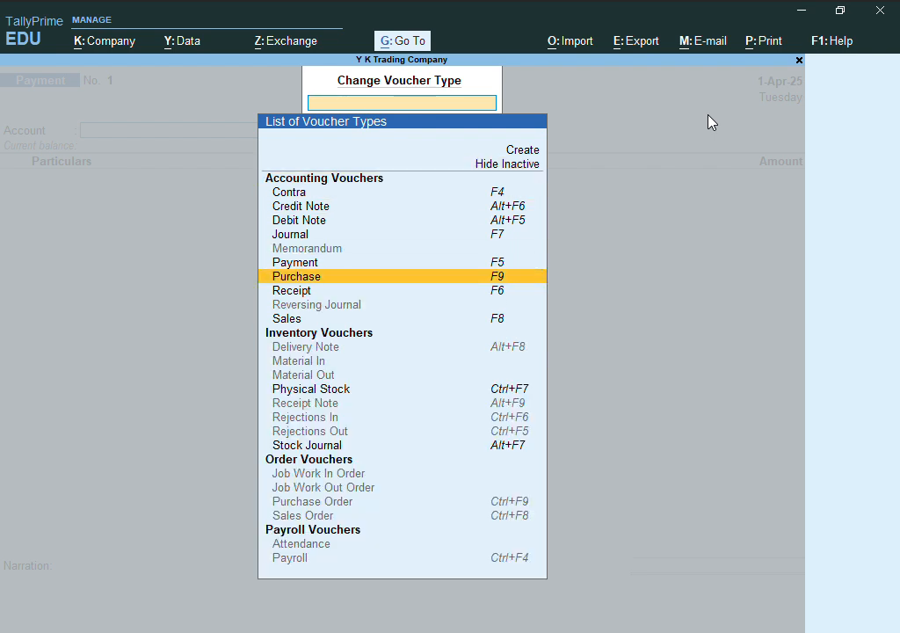
pyautogui.press('Down')
pyautogui.press('Down')
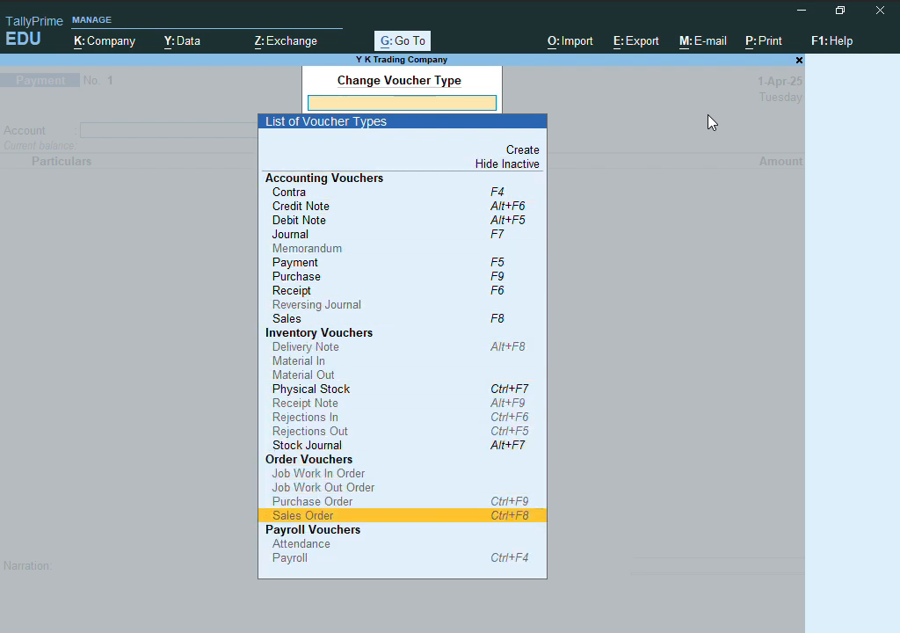
pyautogui.press('Up')
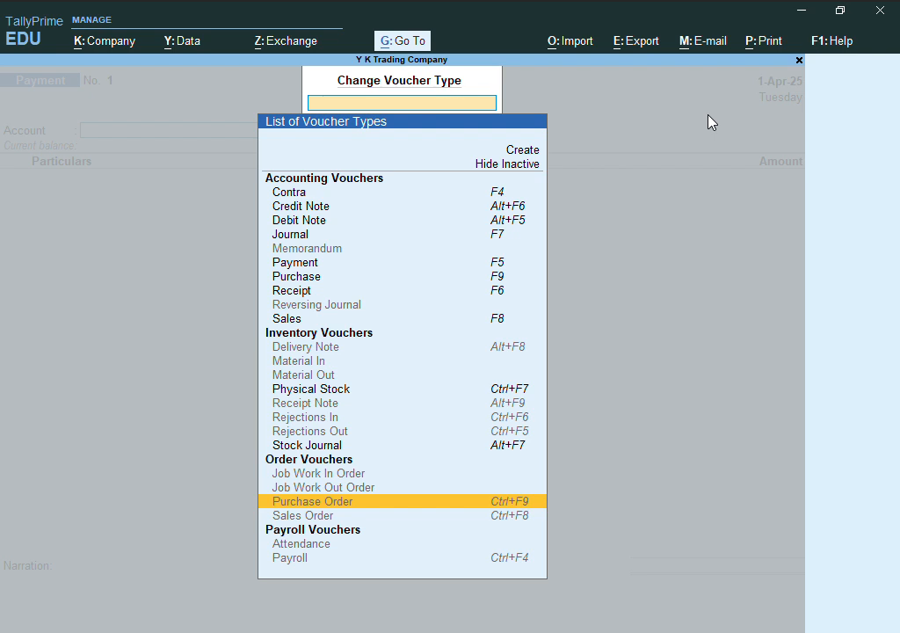
pyautogui.press('Return')
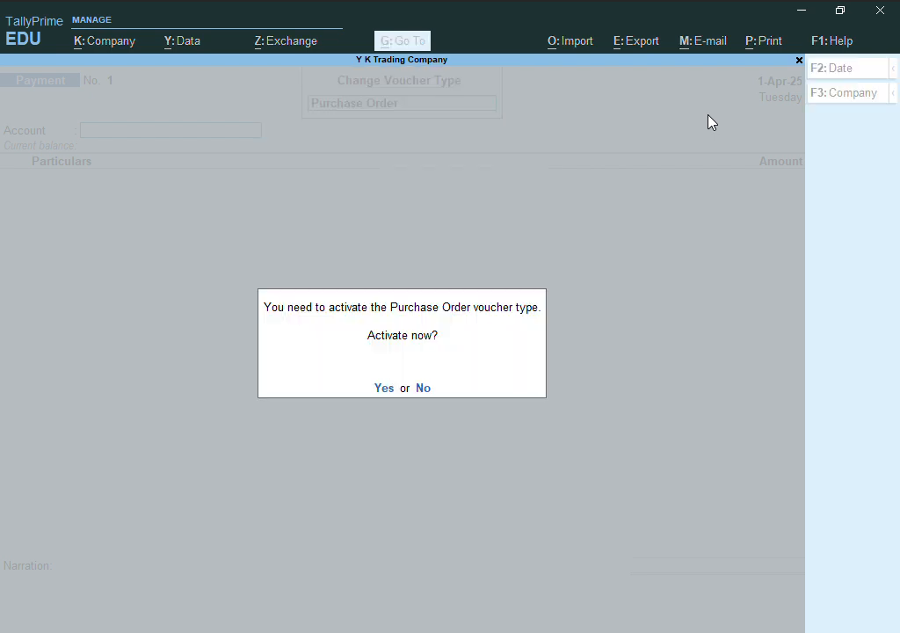
pyautogui.press('y')
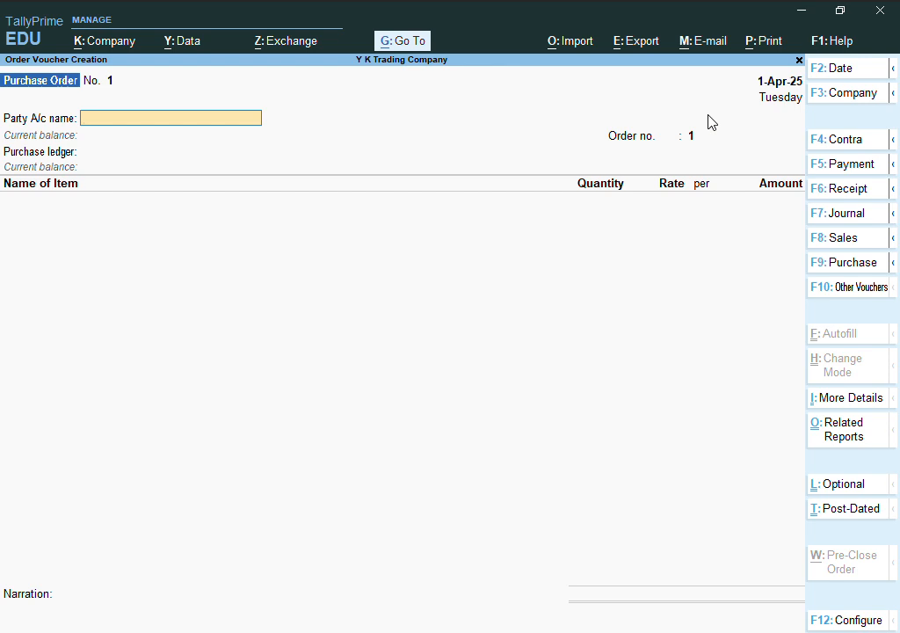
# - Start a new party ledger named S K Trading Company under the Sundry Creditors group
pyautogui.hotkey('alt', 'c')
pyautogui.write('S K')
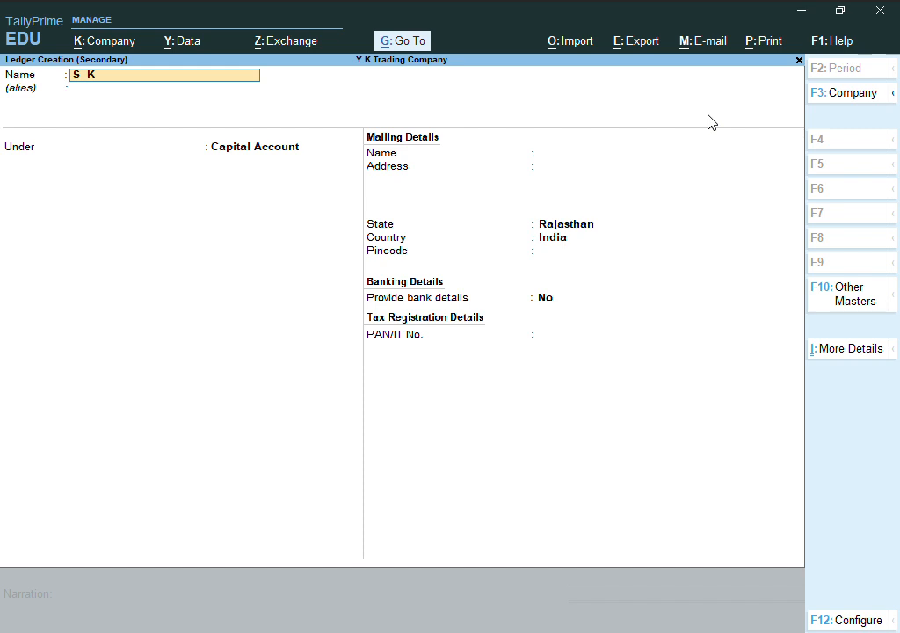
pyautogui.write(' Trading Company')
pyautogui.press('Return')
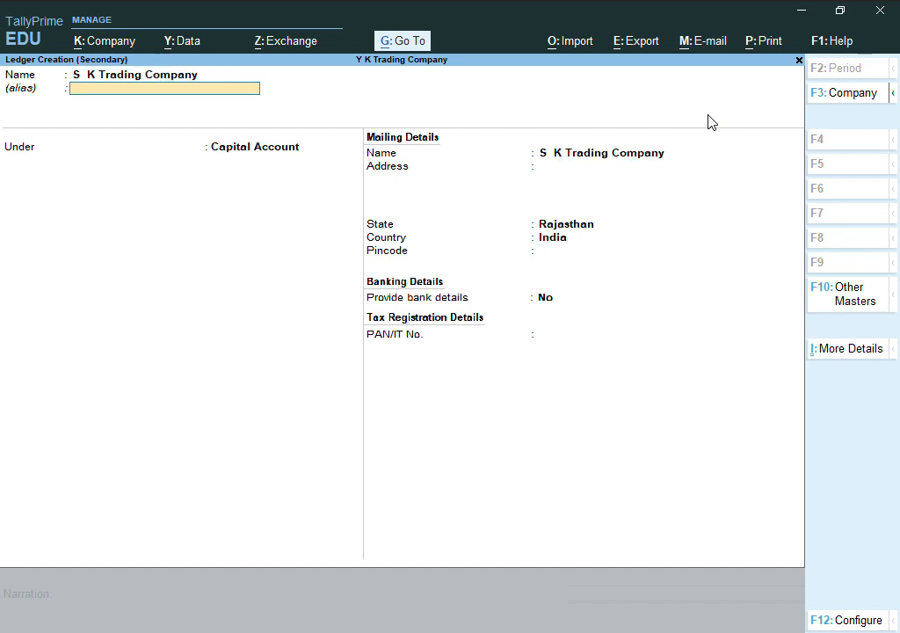
pyautogui.press('Return')
pyautogui.write('S')
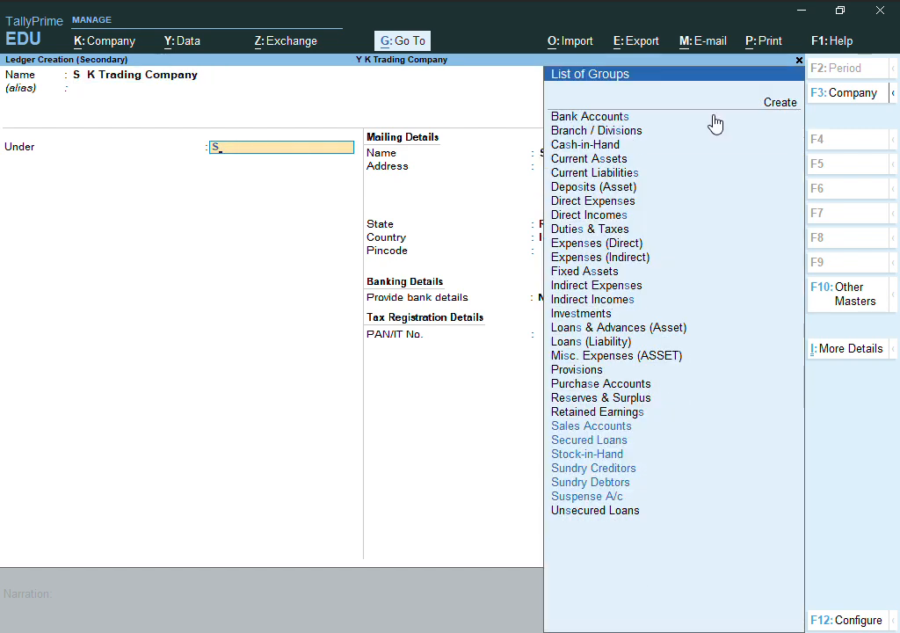
pyautogui.write('u')
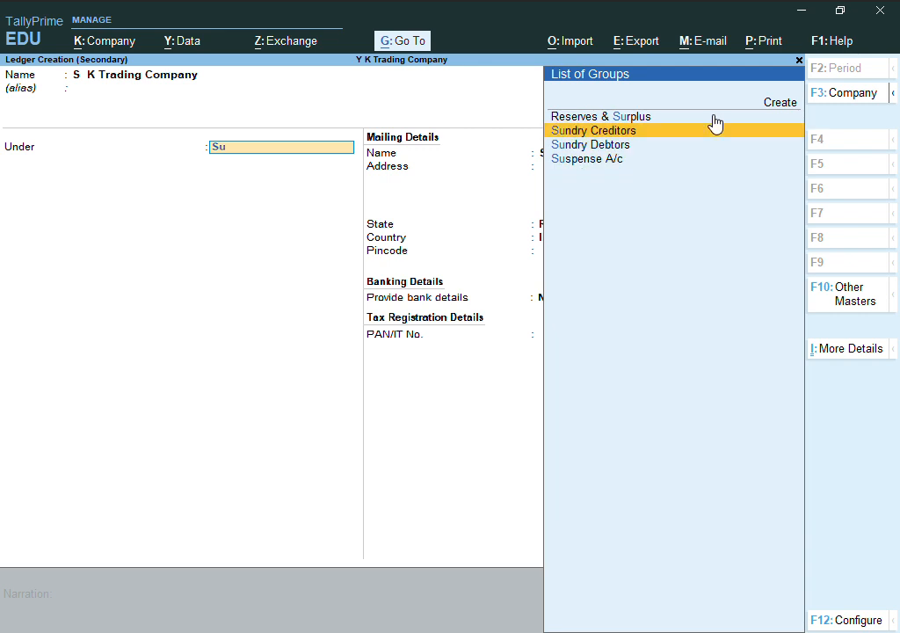
pyautogui.press('Return')
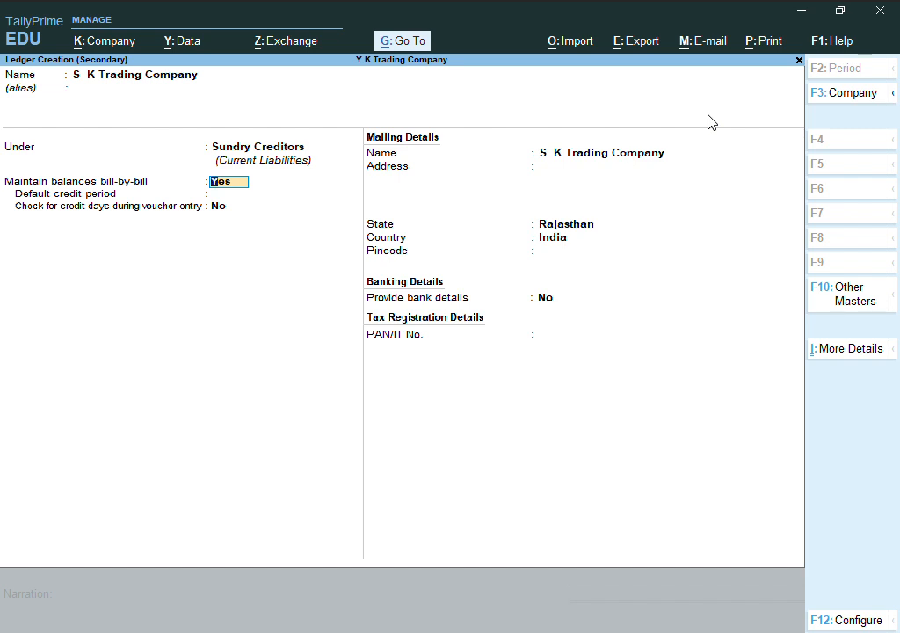
# - Fill in the supplier ledger's mailing address, keep its other defaults, and save it as the order's party account
pyautogui.press('Return')
pyautogui.press('Return')
pyautogui.press('Return')
pyautogui.press('Return')
pyautogui.write('Dausa')
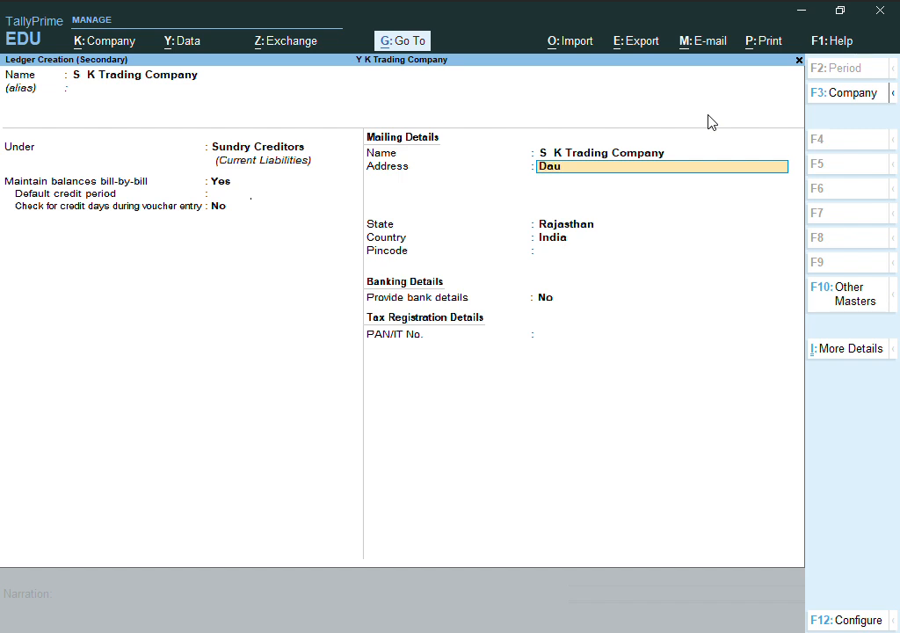
pyautogui.press('Return')
pyautogui.press('Return')
pyautogui.press('Return')
pyautogui.press('Return')
pyautogui.press('Return')
pyautogui.press('Return')
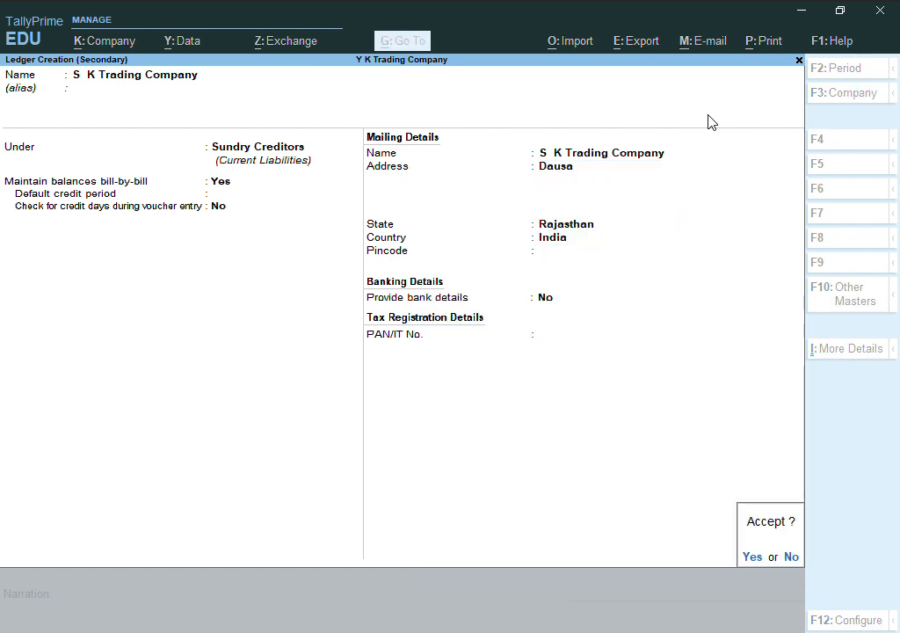
pyautogui.press('Return')
pyautogui.press('Return')
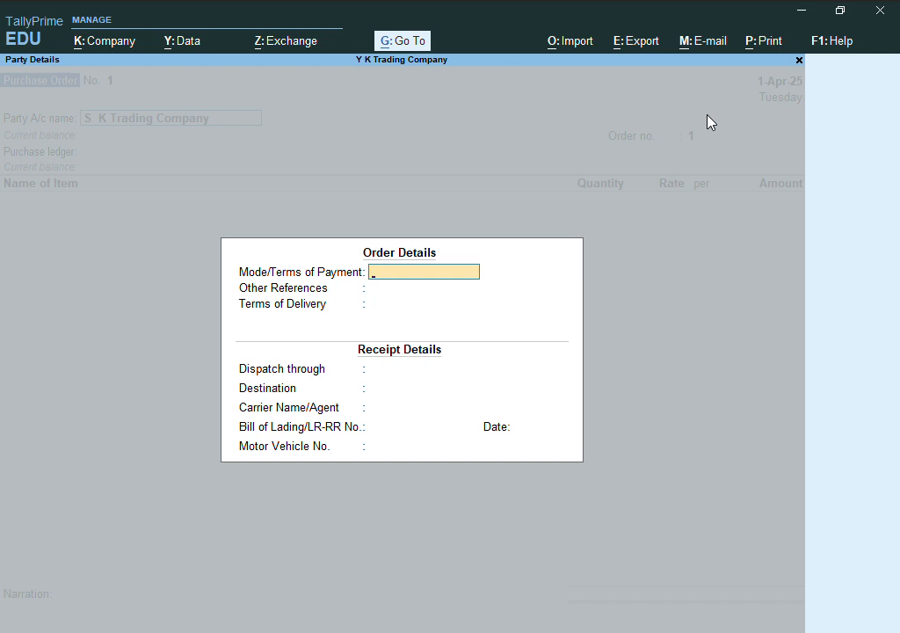
# - Fill in the order details with payment mode NEFT, other references CASH, and terms of delivery 3 DAYS
pyautogui.write('Neft')
pyautogui.press('BackSpace')
pyautogui.press('BackSpace')
pyautogui.press('BackSpace')
pyautogui.press('BackSpace')
pyautogui.write('NEFT')
pyautogui.press('Return')
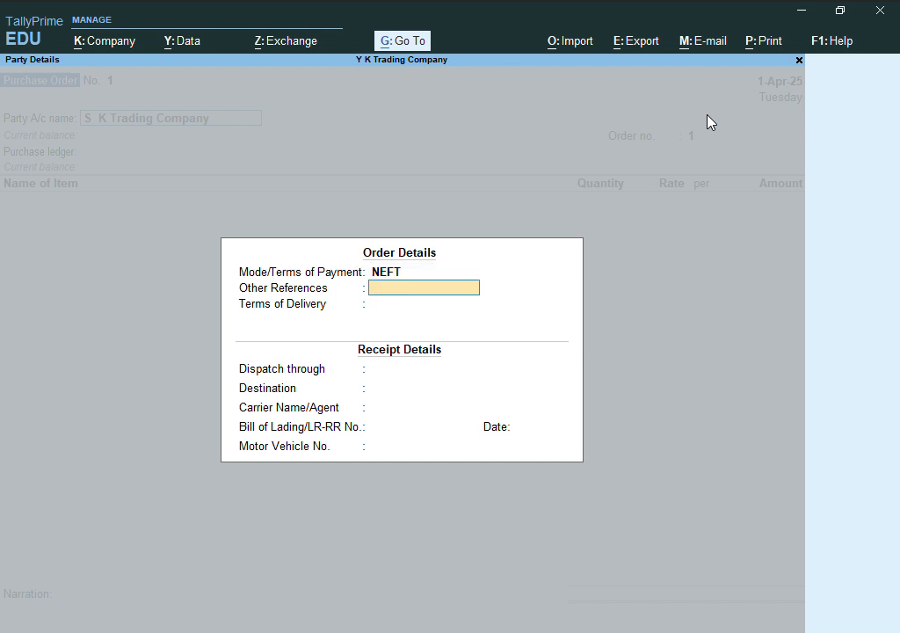
pyautogui.write('CASH')
pyautogui.press('Return')
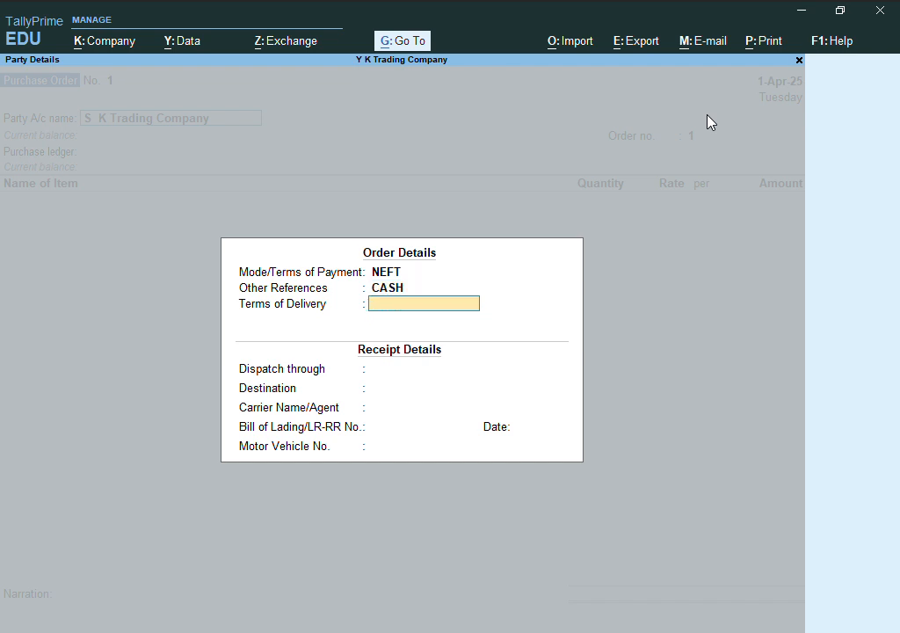
pyautogui.write('3 DAYS')
pyautogui.press('Return')
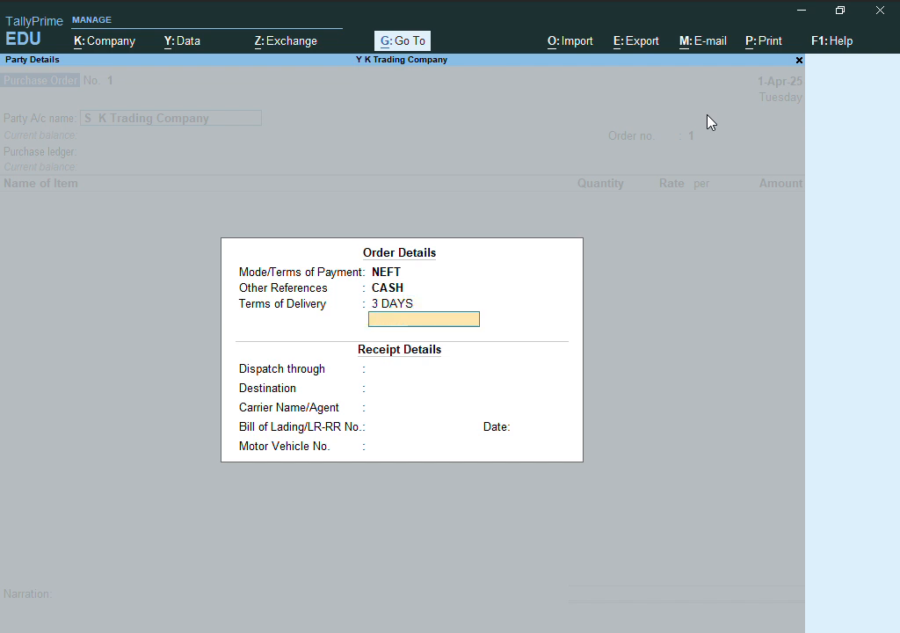
pyautogui.press('Return')
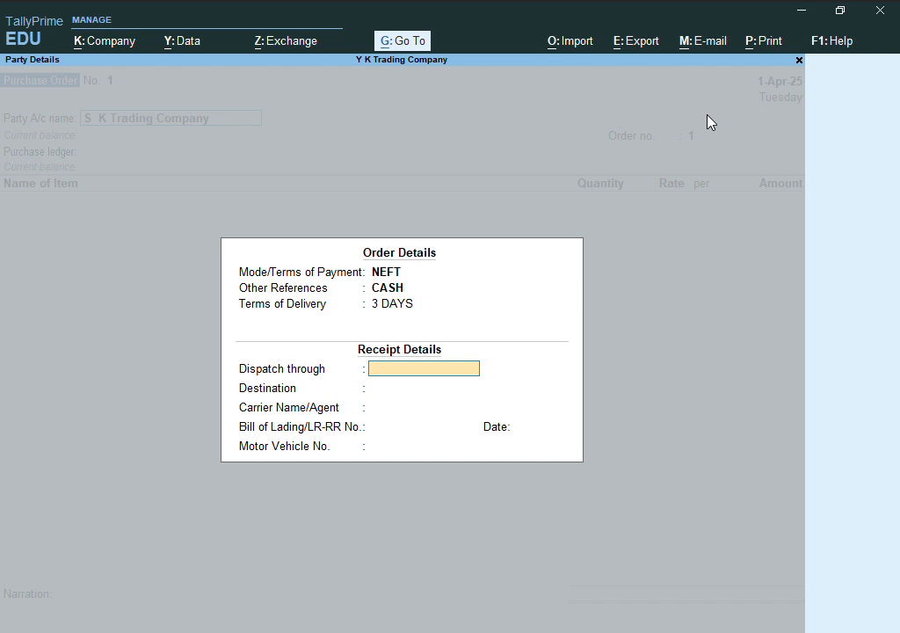
# - Set the receipt details' dispatch method to BY TRANSPORT
pyautogui.write('BY TRA')
pyautogui.write('N')
pyautogui.write('SPORT')
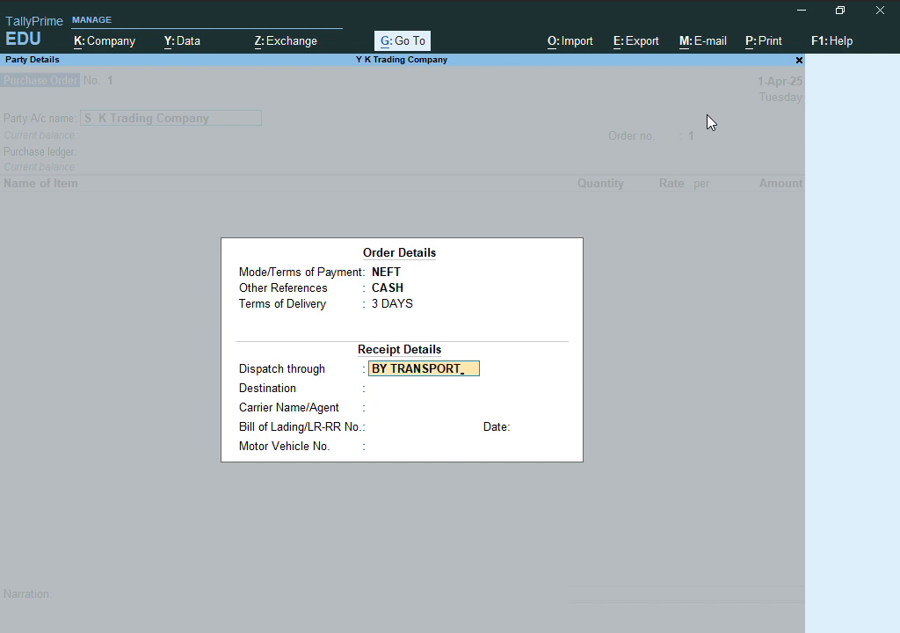
pyautogui.press('Return')
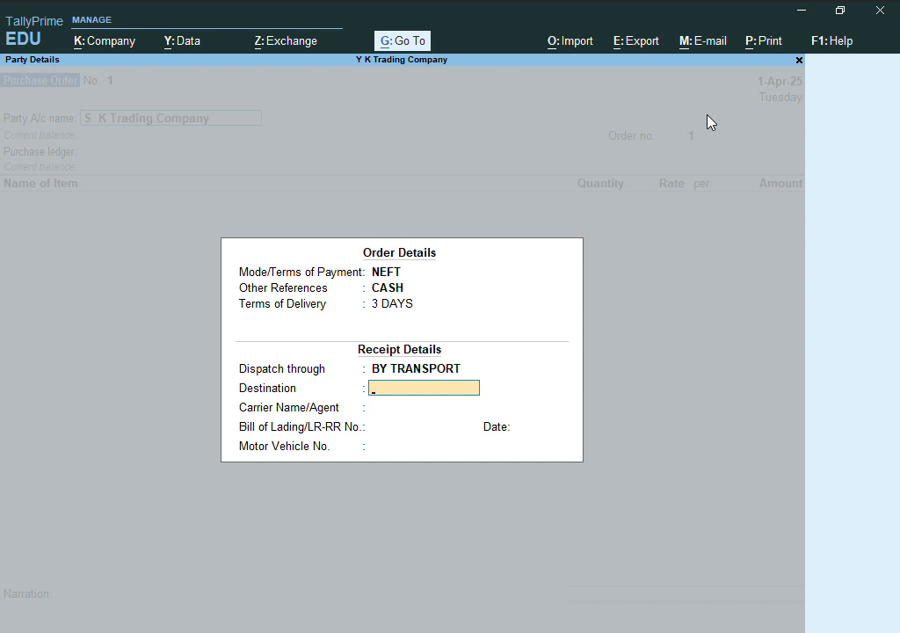
# - Set the receipt details' destination to ALWAR and carrier to SELF, leaving the bill of lading and motor vehicle number blank
pyautogui.write('ALWAR')
pyautogui.press('Return')
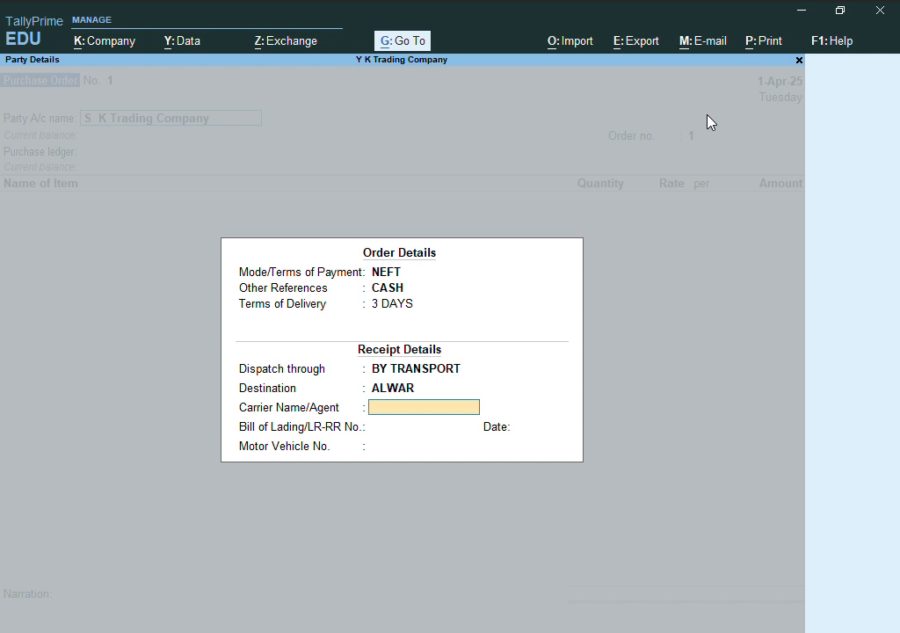
pyautogui.write('SELF')
pyautogui.press('Return')
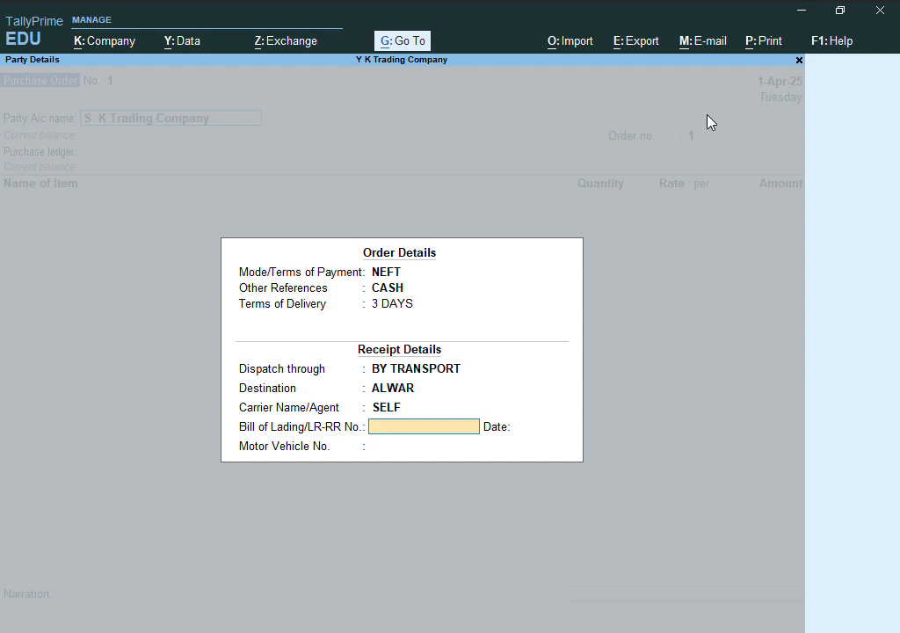
pyautogui.press('Return')
pyautogui.press('Return')
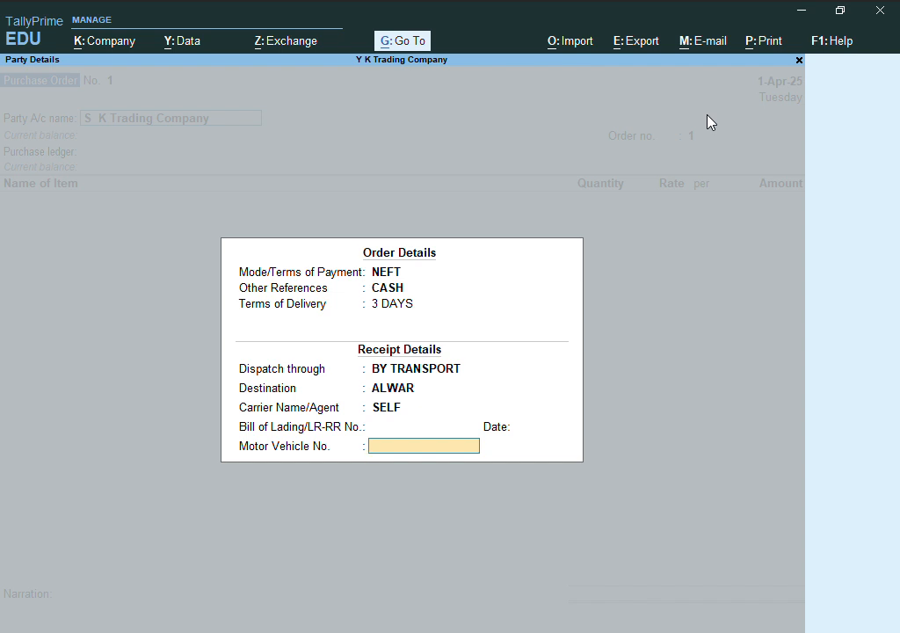
pyautogui.press('BackSpace')
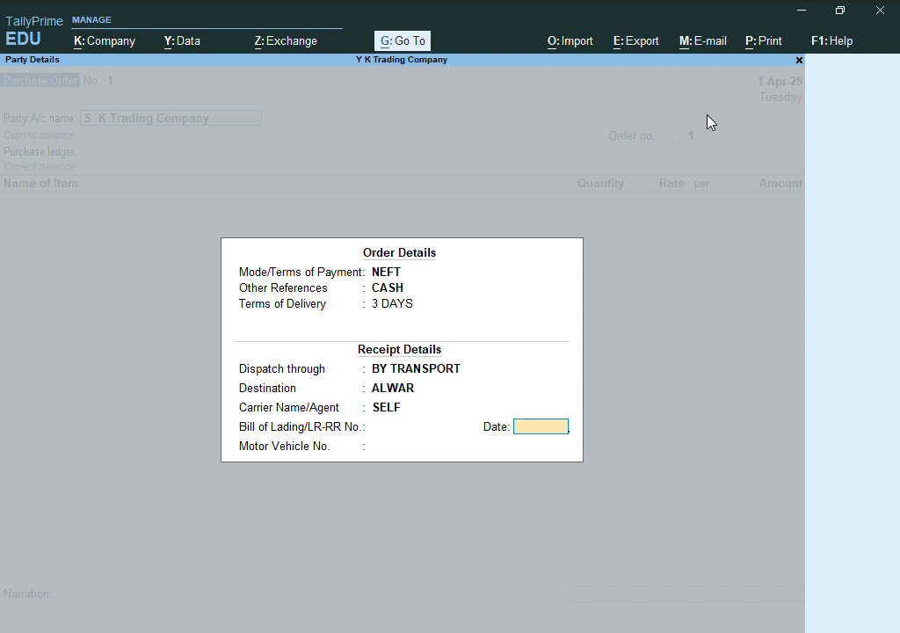
pyautogui.press('Return')
pyautogui.press('Return')
# - Accept the default supplier and consignee details, and enter the purchase order's order number
pyautogui.press('Return')
pyautogui.press('Return')
pyautogui.press('Return')
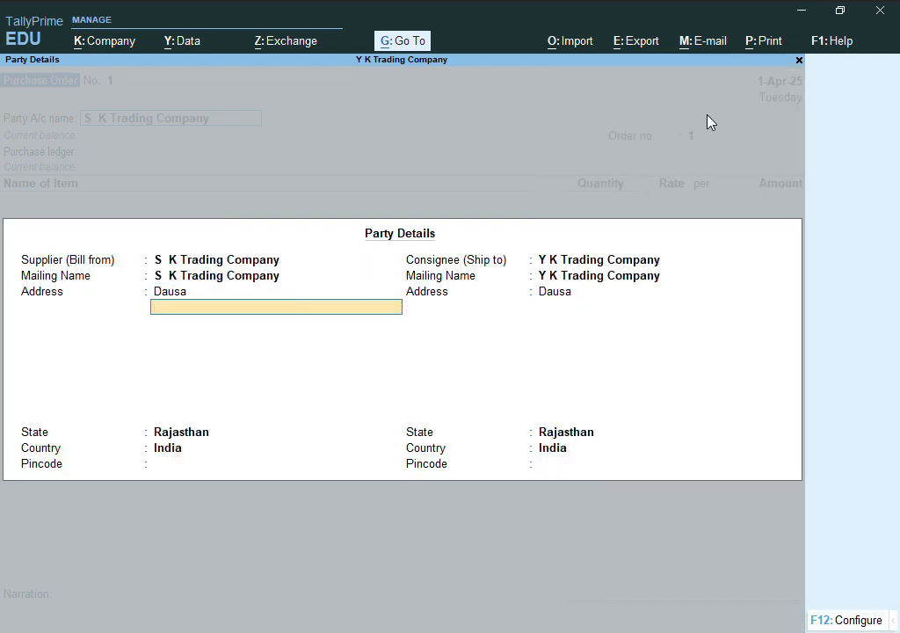
pyautogui.press('Return')
pyautogui.press('Return')
pyautogui.press('Return')
pyautogui.press('Return')
pyautogui.press('Return')
pyautogui.press('Return')
pyautogui.press('Return')
pyautogui.press('Return')
pyautogui.press('Return')
pyautogui.press('Return')
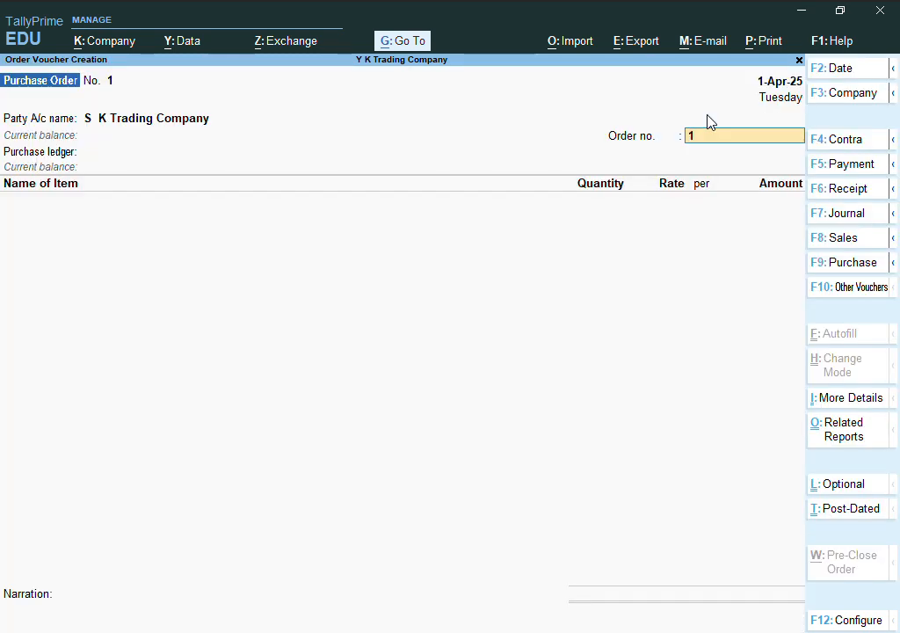
pyautogui.write('HR789')
pyautogui.press('Return')
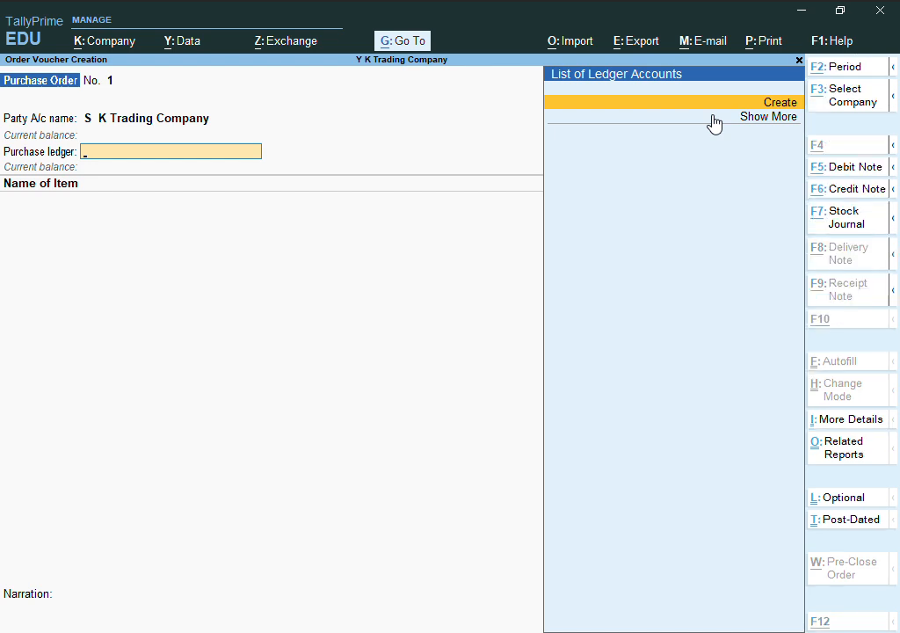
# - Create the purchase ledger PURCHASE A/C under Purchase Accounts with ledger type Not Applicable, and use it in the order
pyautogui.hotkey('alt', 'c')
pyautogui.write('PUR')
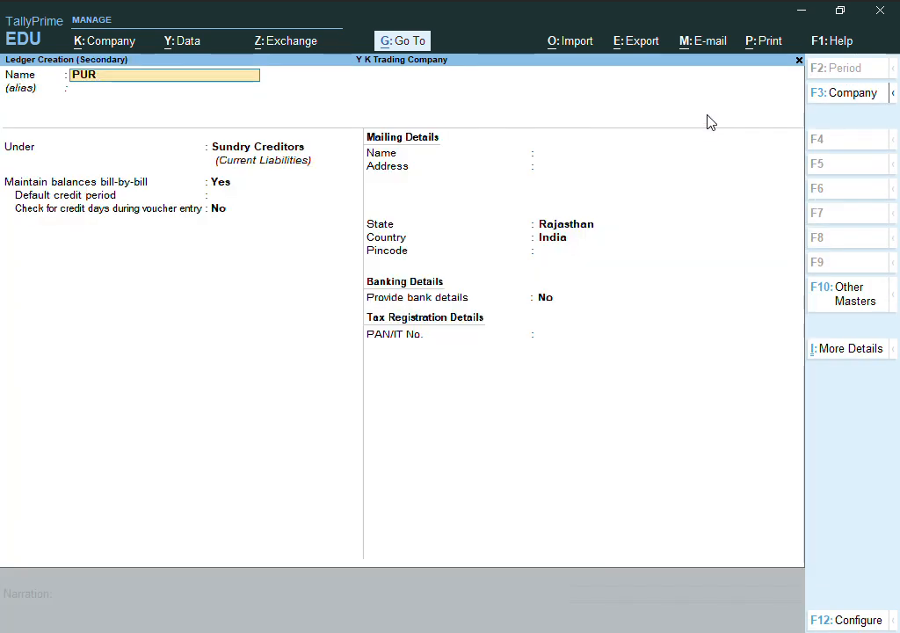
pyautogui.write('CHASE')
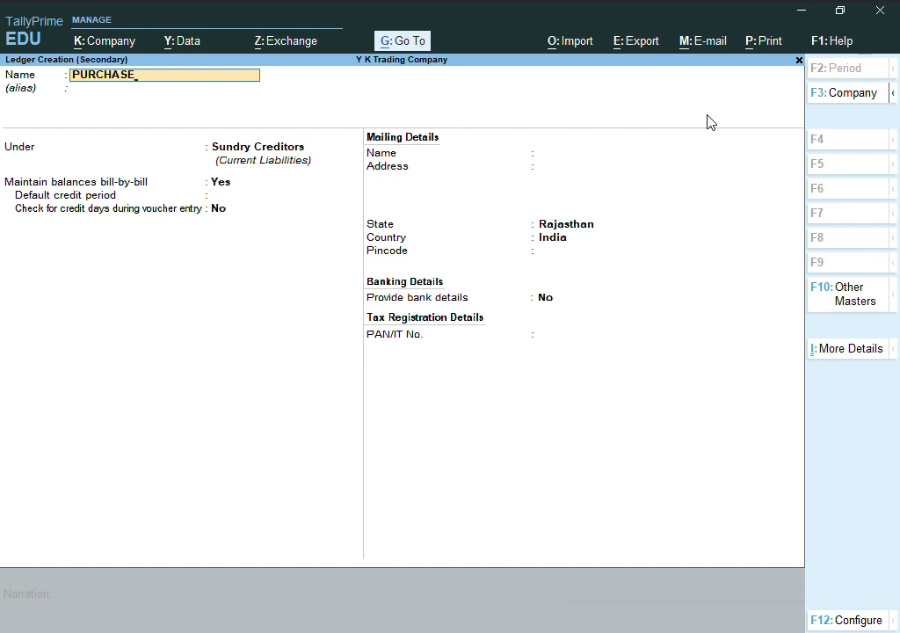
pyautogui.write(' A/')
pyautogui.write('C')
pyautogui.press('Return')
pyautogui.press('Return')
pyautogui.write('PU')
pyautogui.press('Return')
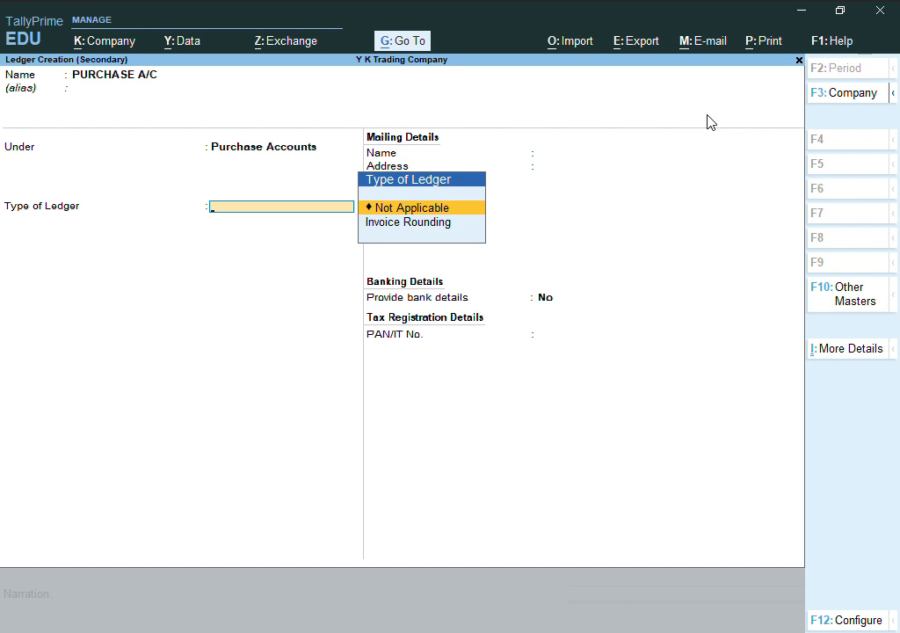
pyautogui.press('Return')
pyautogui.hotkey('ctrl', 'a')
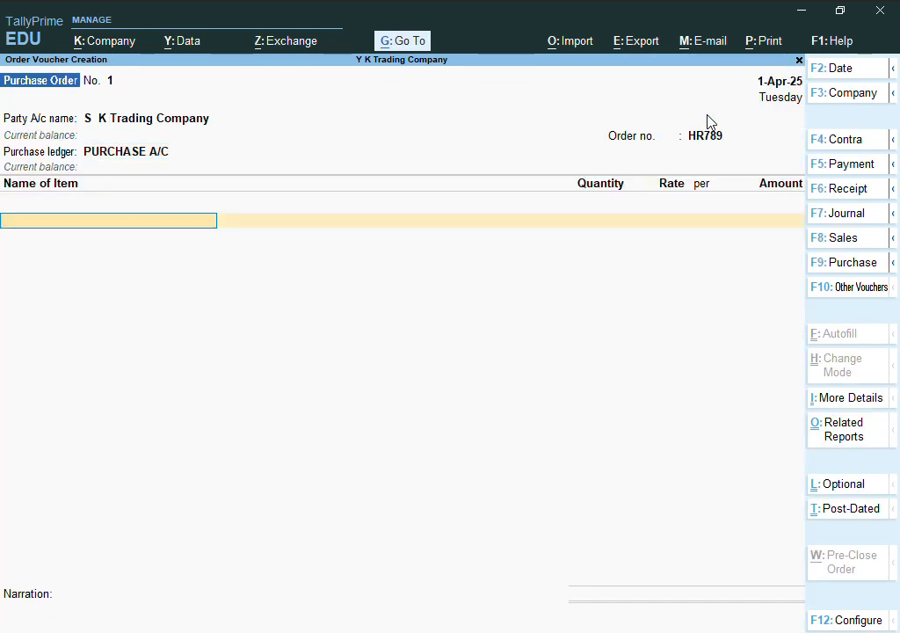
# - Create the stock item SUGAR under Primary with a new simple unit KG as its unit
pyautogui.hotkey('alt', 'c')
pyautogui.write('SUGAR')
pyautogui.press('Return')
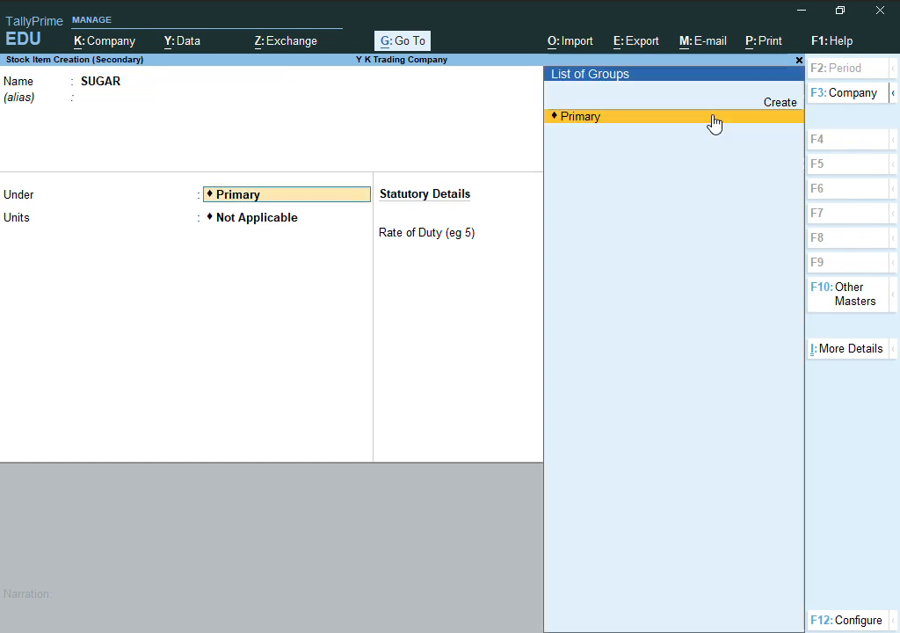
pyautogui.press('Return')
pyautogui.hotkey('alt', 'c')
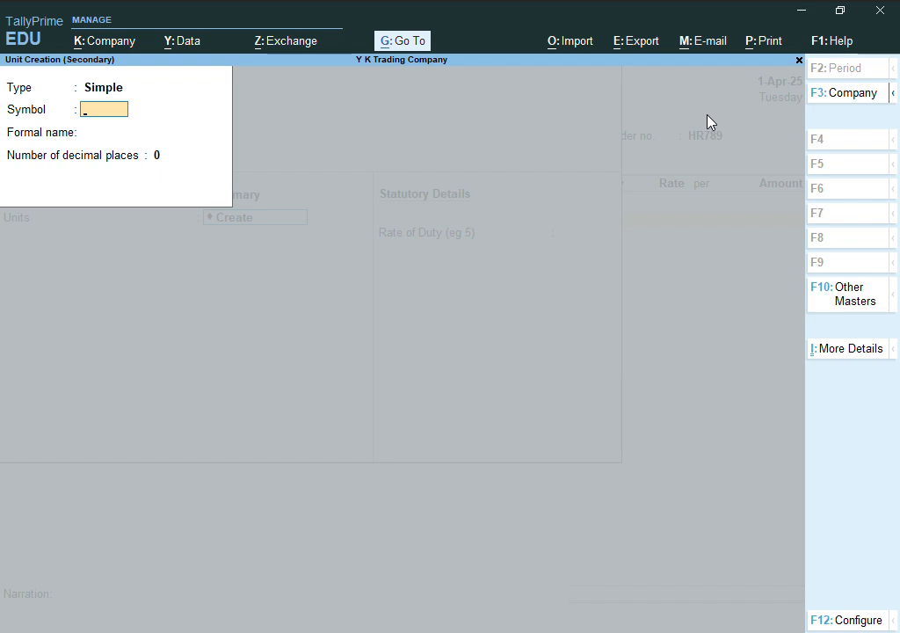
pyautogui.write('KG')
pyautogui.press('Return')
pyautogui.press('Return')
pyautogui.press('Return')
pyautogui.press('Return')
pyautogui.press('Return')
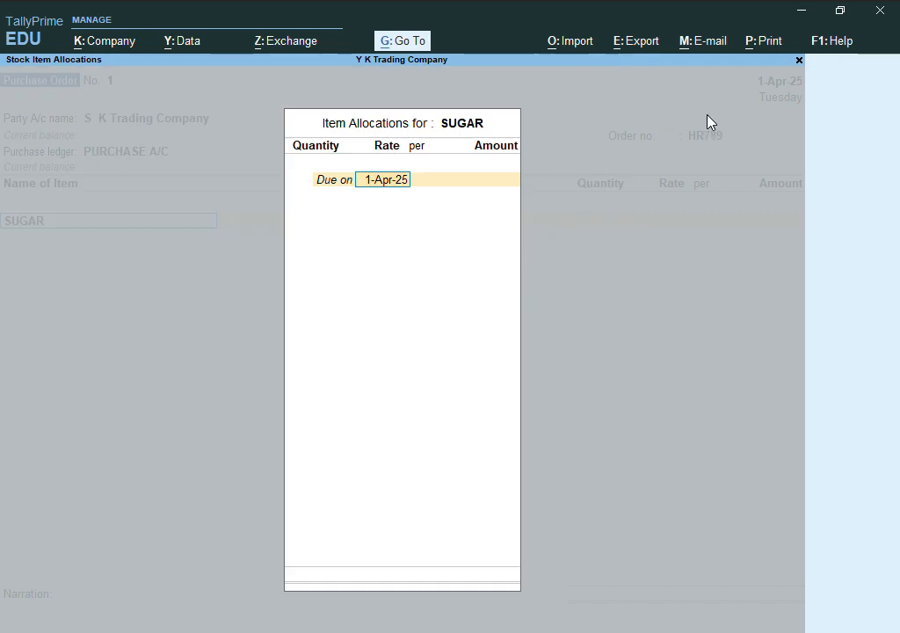
# - Allocate 9,000 KG of SUGAR at a rate of 40 per KG, due on 1-Apr-25
pyautogui.press('Return')
pyautogui.write('9000')
pyautogui.press('Return')
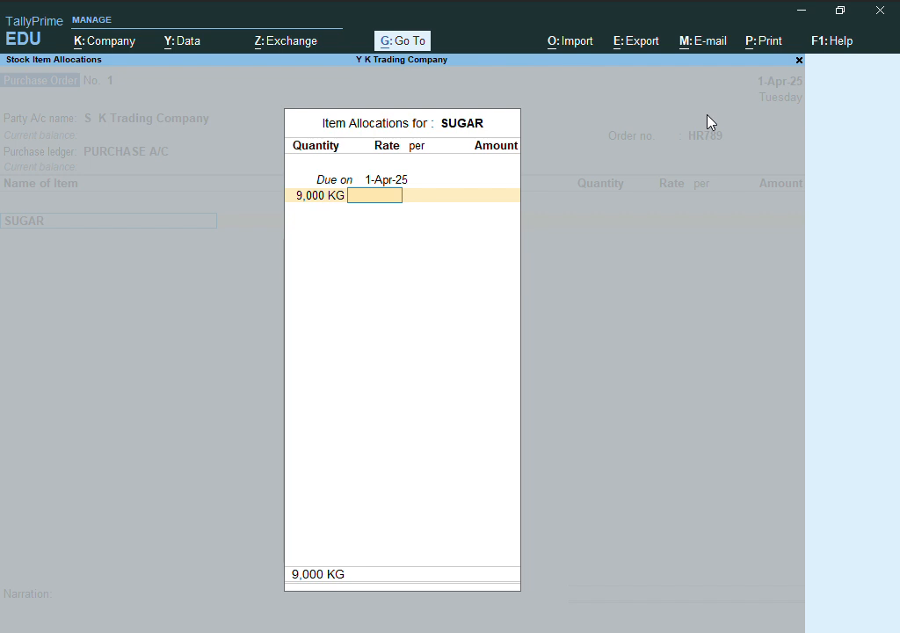
pyautogui.write('40')
pyautogui.press('Return')
pyautogui.press('Return')
pyautogui.press('Return')
pyautogui.press('Return')
pyautogui.press('Return')
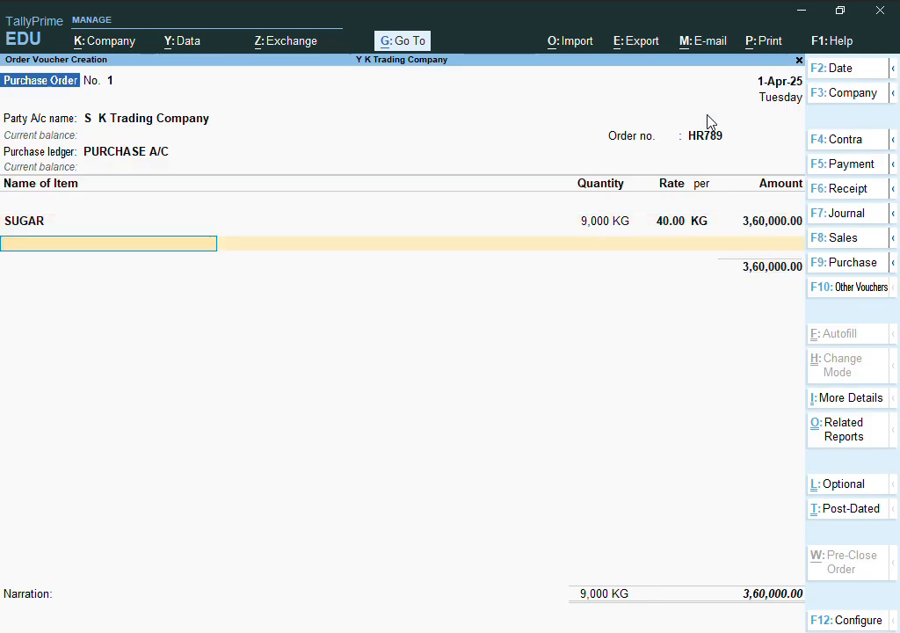
# - Create the stock item RICE under Primary with KG as its unit
pyautogui.hotkey('alt', 'c')
pyautogui.write('RICE')
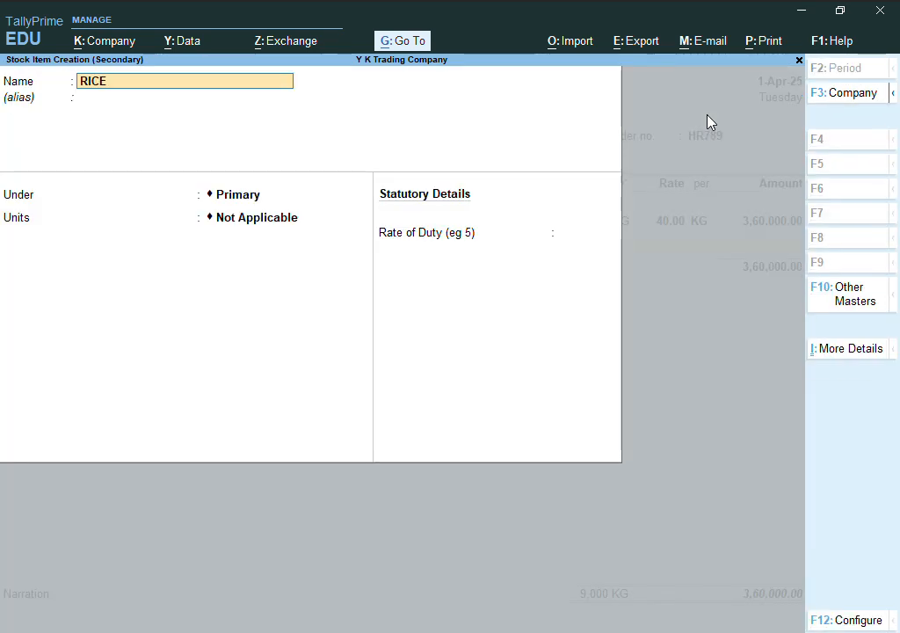
pyautogui.press('Return')
pyautogui.press('Return')
pyautogui.press('Return')
pyautogui.press('Down')
pyautogui.press('Return')
pyautogui.press('Return')
pyautogui.press('Return')
# - Allocate 48,000 KG of RICE at a rate of 70 per KG, due on 1-Apr-25
pyautogui.press('Return')
pyautogui.write('48000')
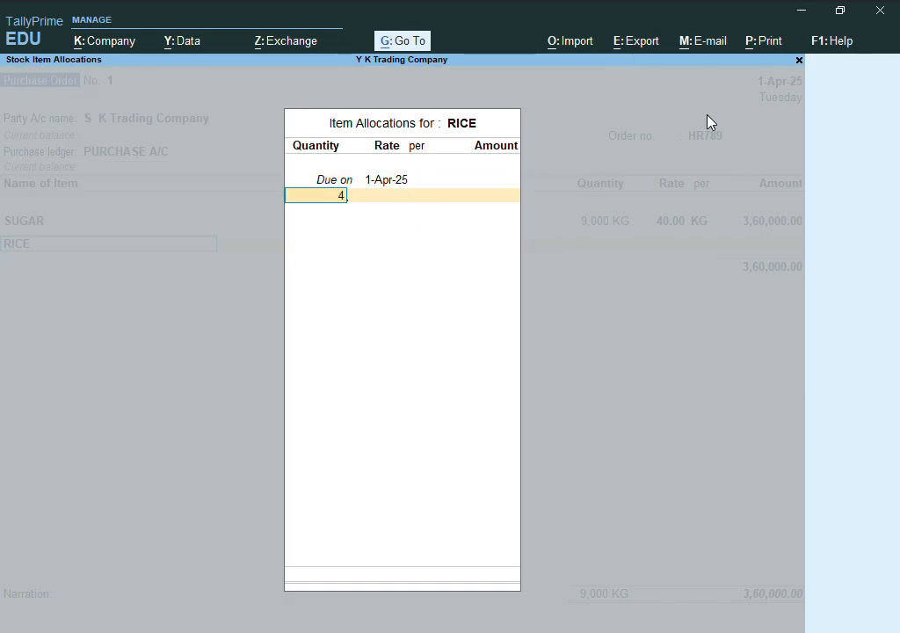
pyautogui.press('Return')
pyautogui.write('70')
pyautogui.press('Return')
pyautogui.press('Return')
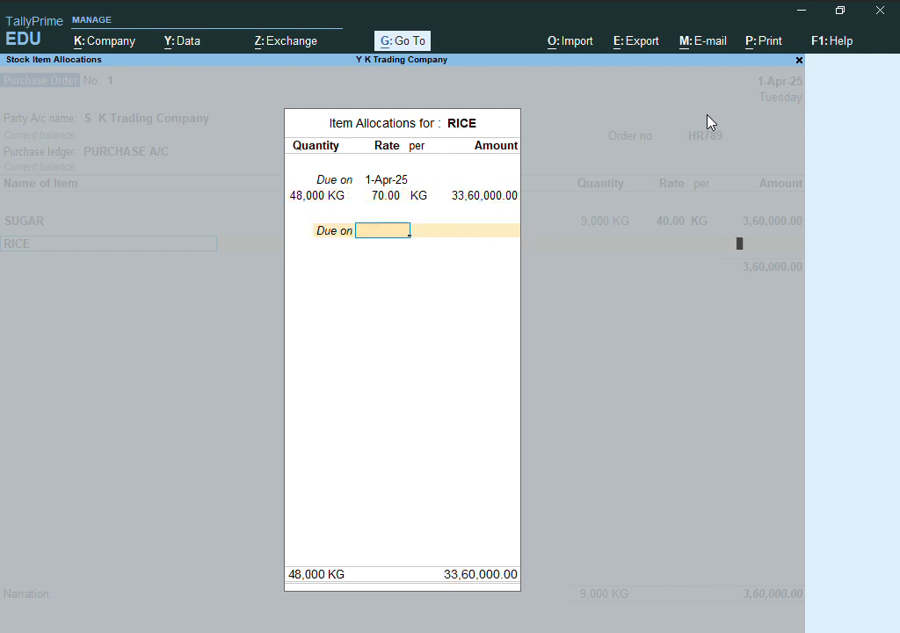
pyautogui.press('Return')
# - End the item list, leave the narration blank, and save the purchase order
pyautogui.press('Return')
pyautogui.press('Return')
pyautogui.press('Return')
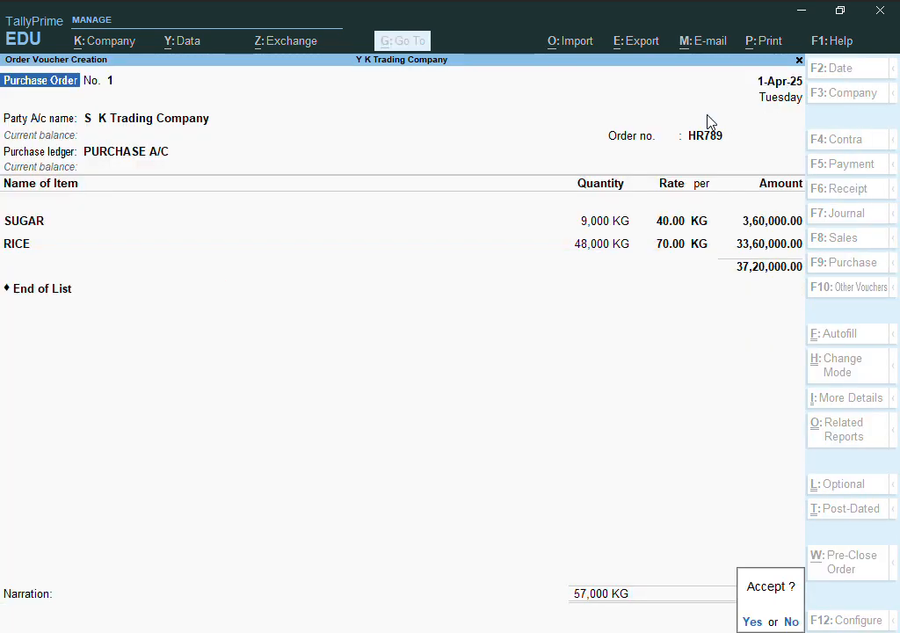
pyautogui.press('Return')
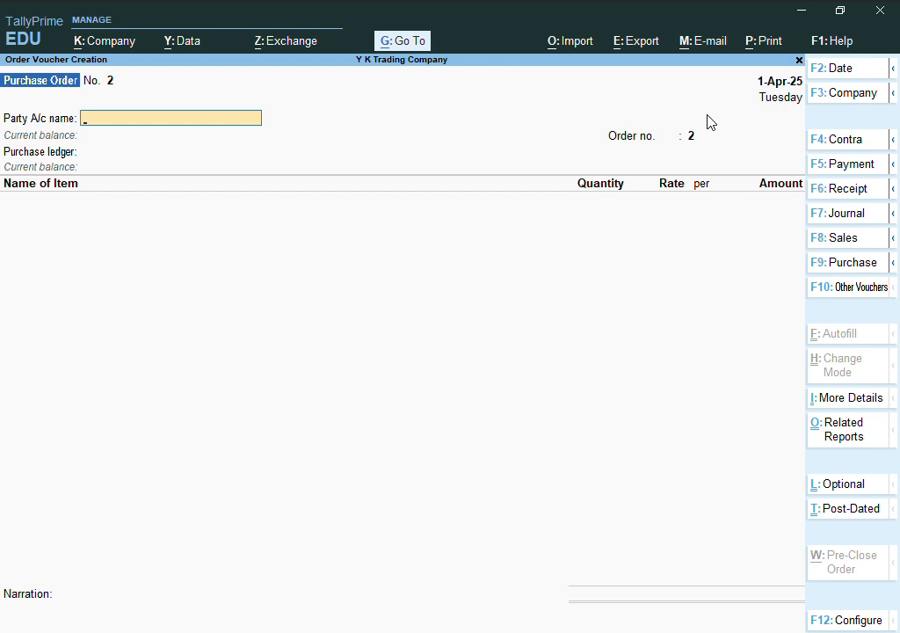
# - Open the choice of other voucher types and show the inactive ones
pyautogui.press('F10')
pyautogui.press('Up')
pyautogui.press('Up')
pyautogui.press('Up')
pyautogui.press('Up')
pyautogui.press('Up')
pyautogui.press('Up')
pyautogui.press('Up')
pyautogui.press('Up')
pyautogui.press('Up')
pyautogui.press('Up')
pyautogui.press('Up')
pyautogui.press('Up')
pyautogui.press('Up')
pyautogui.press('Up')
pyautogui.press('Up')
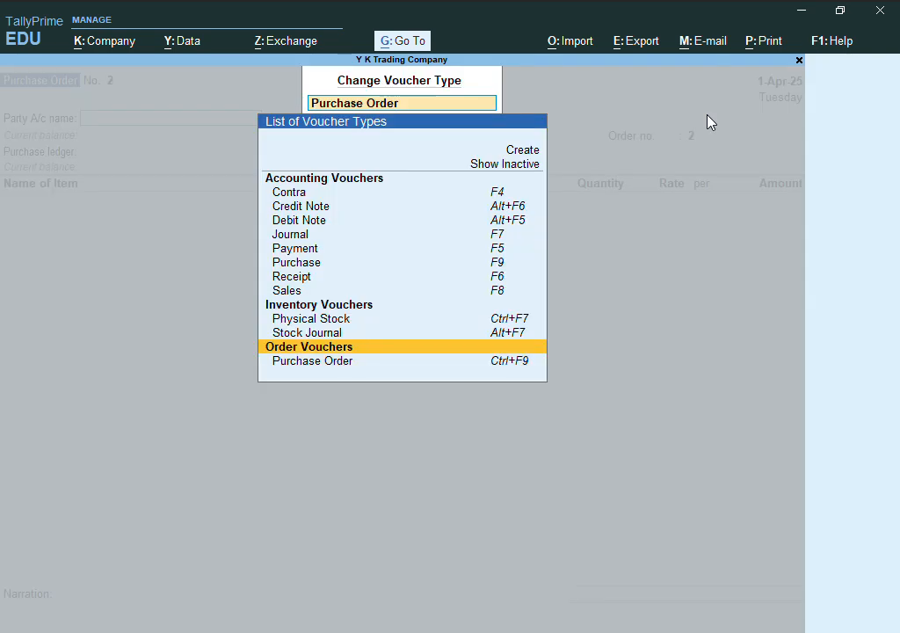
pyautogui.press('Down')
pyautogui.press('Return')
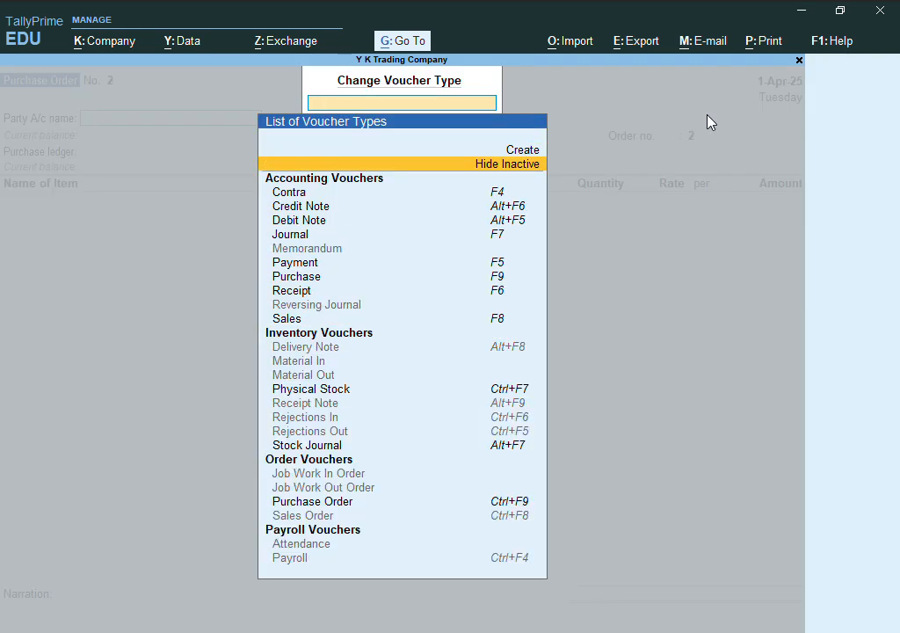
# - Switch to the Receipt Note voucher type and activate it
pyautogui.press('Down')
pyautogui.press('Down')
pyautogui.press('Down')
pyautogui.press('Down')
pyautogui.press('Down')
pyautogui.press('Down')
pyautogui.press('Down')
pyautogui.press('Down')
pyautogui.press('Down')
pyautogui.press('Down')
pyautogui.press('Down')
pyautogui.press('Down')
pyautogui.press('Down')
pyautogui.press('Down')
pyautogui.press('Down')
pyautogui.press('Down')
pyautogui.press('Down')
pyautogui.press('Down')
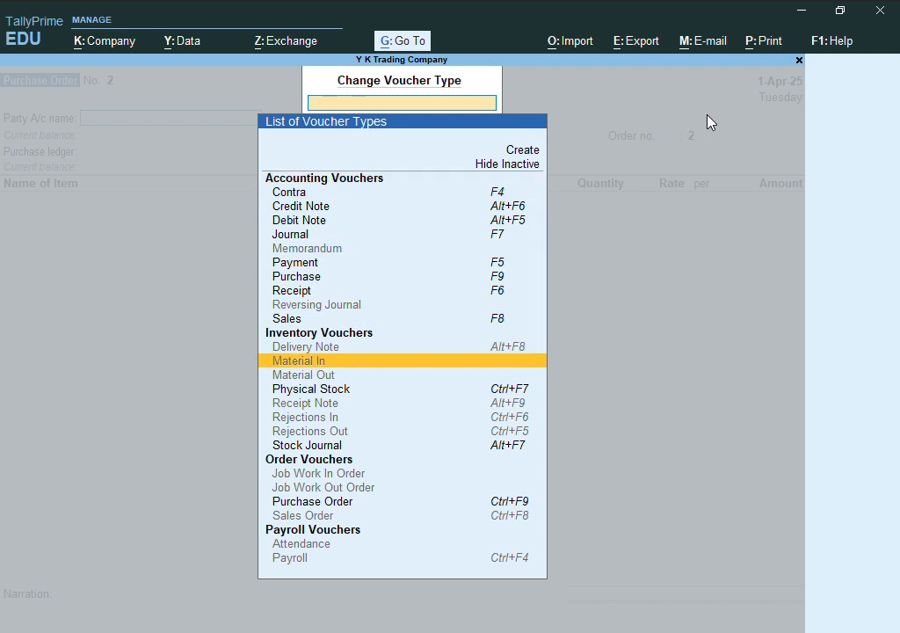
pyautogui.press('Up')
pyautogui.press('Up')
pyautogui.press('Down')
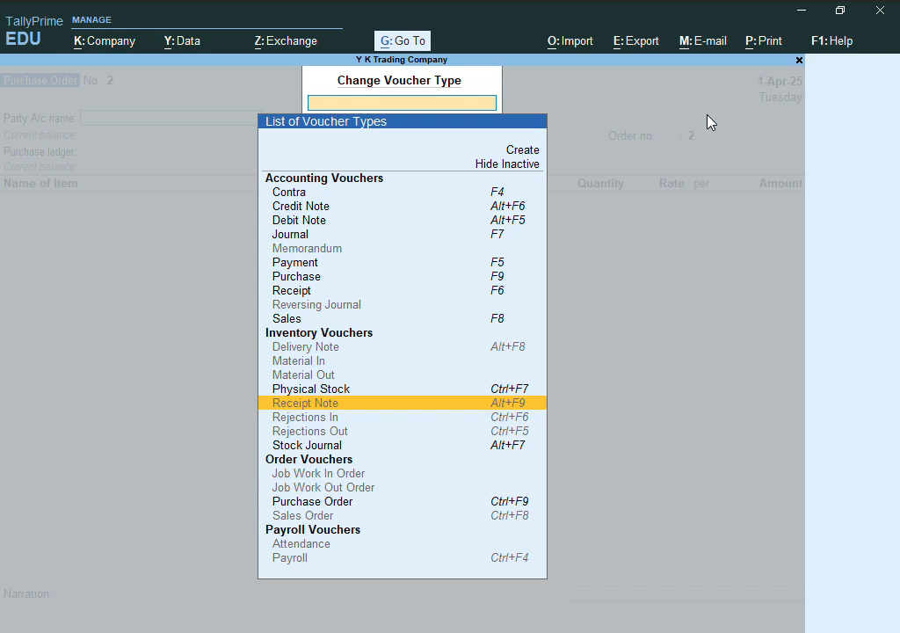
pyautogui.press('Return')
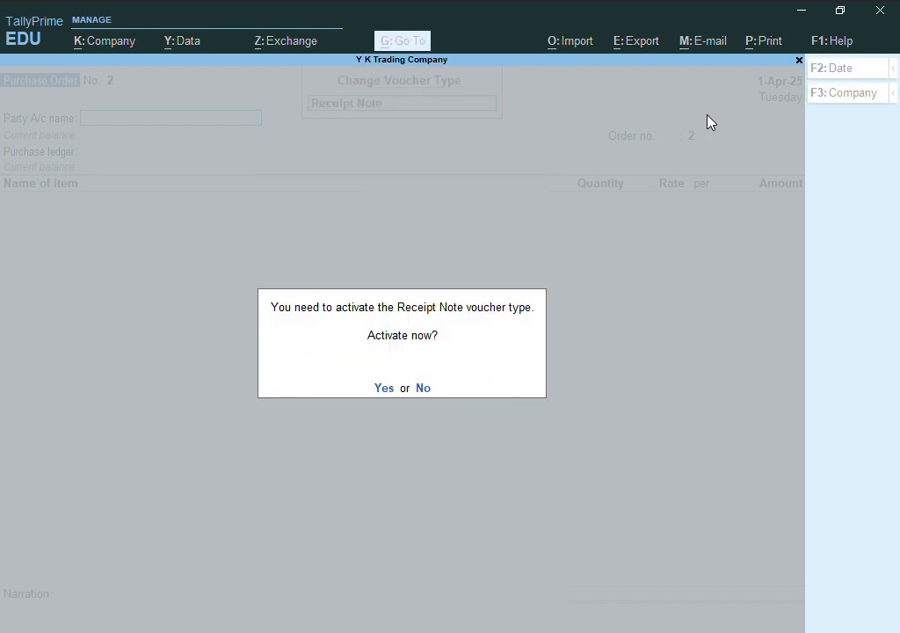
pyautogui.write('y')
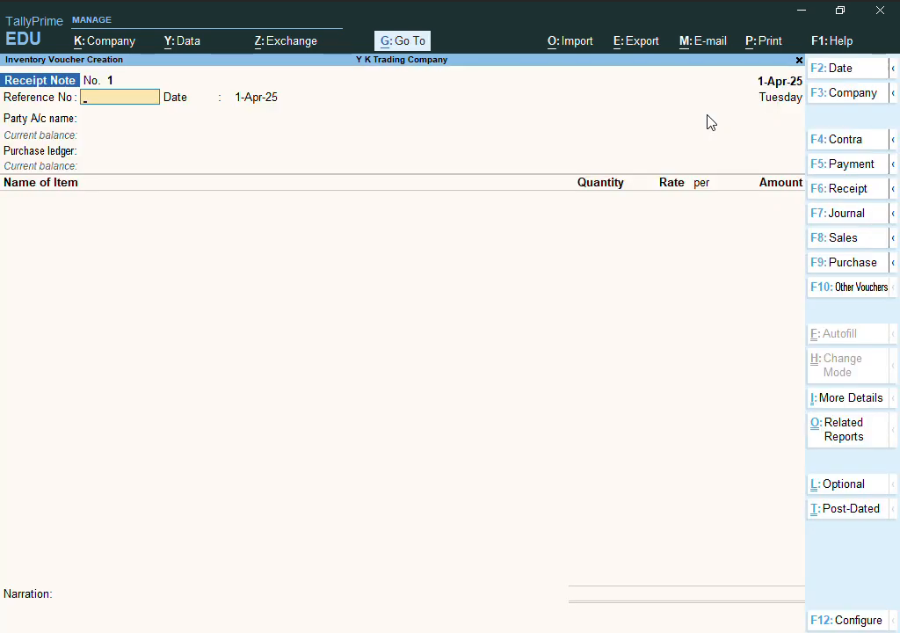
# - Set the receipt note's reference number to 1254 and its party account to S K Trading Company
pyautogui.write('1254')
pyautogui.press('Return')
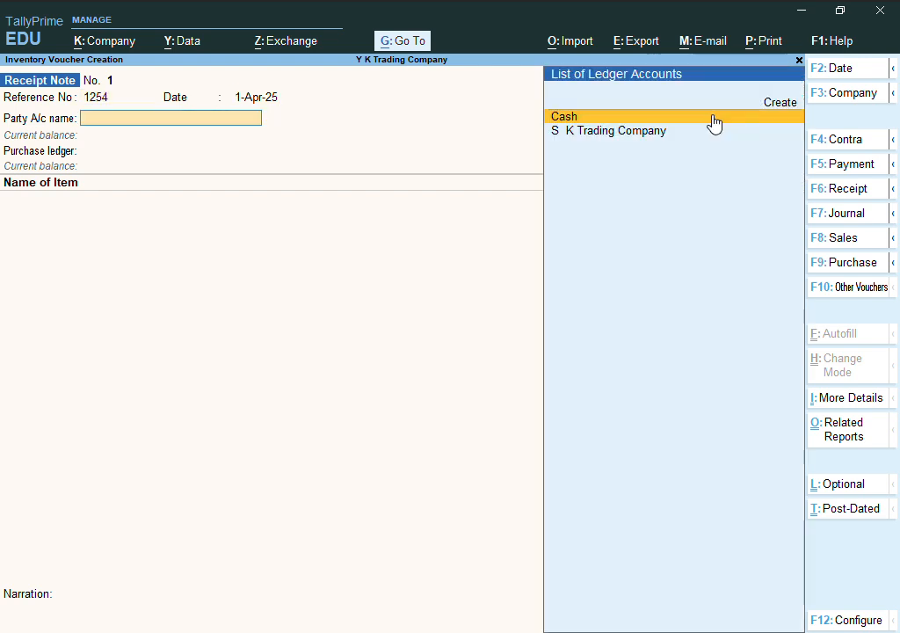
pyautogui.press('Down')
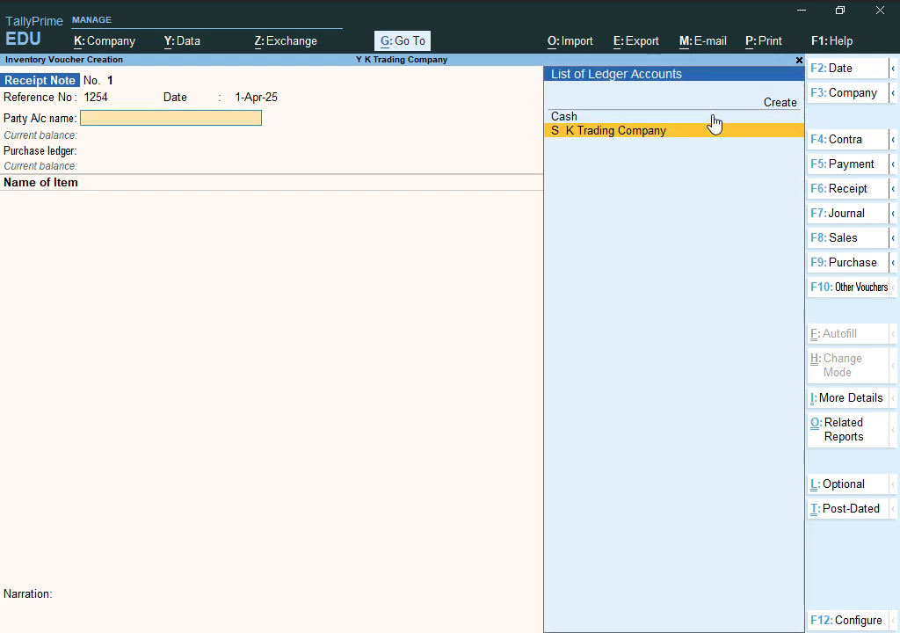
pyautogui.press('Return')
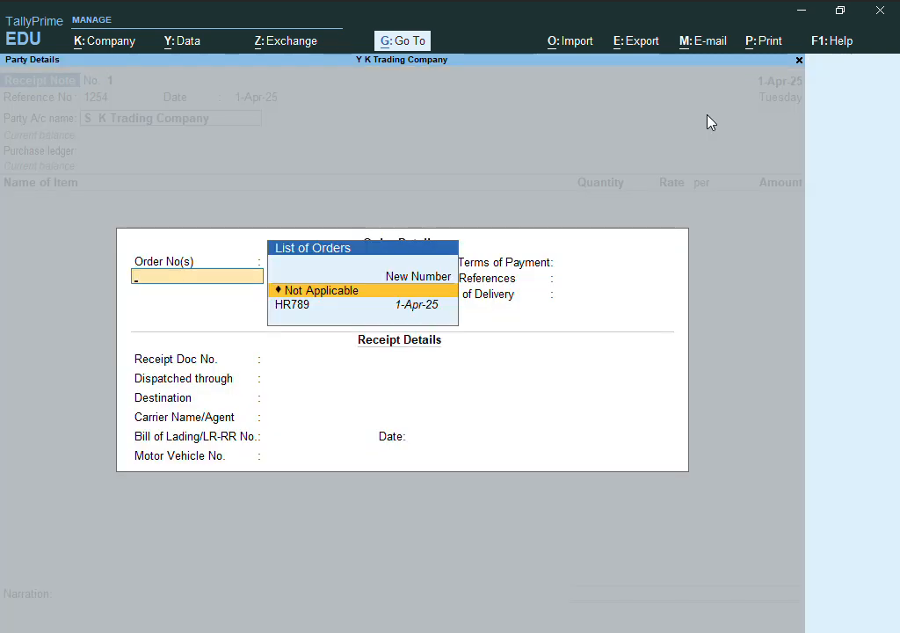
# - Link the receipt note to the supplier's 1-Apr-25 purchase order and keep the remaining order and receipt details
pyautogui.press('Down')
pyautogui.press('Return')
pyautogui.press('Return')
pyautogui.press('Return')
pyautogui.press('Return')
pyautogui.press('Return')
pyautogui.press('Return')
pyautogui.press('Return')
pyautogui.press('Return')
pyautogui.press('Return')
pyautogui.press('Return')
pyautogui.press('Return')
pyautogui.press('Return')
pyautogui.press('Return')
pyautogui.press('Return')
pyautogui.press('Return')
pyautogui.press('Return')
pyautogui.press('Return')
pyautogui.press('Return')
pyautogui.press('Return')
pyautogui.press('Return')
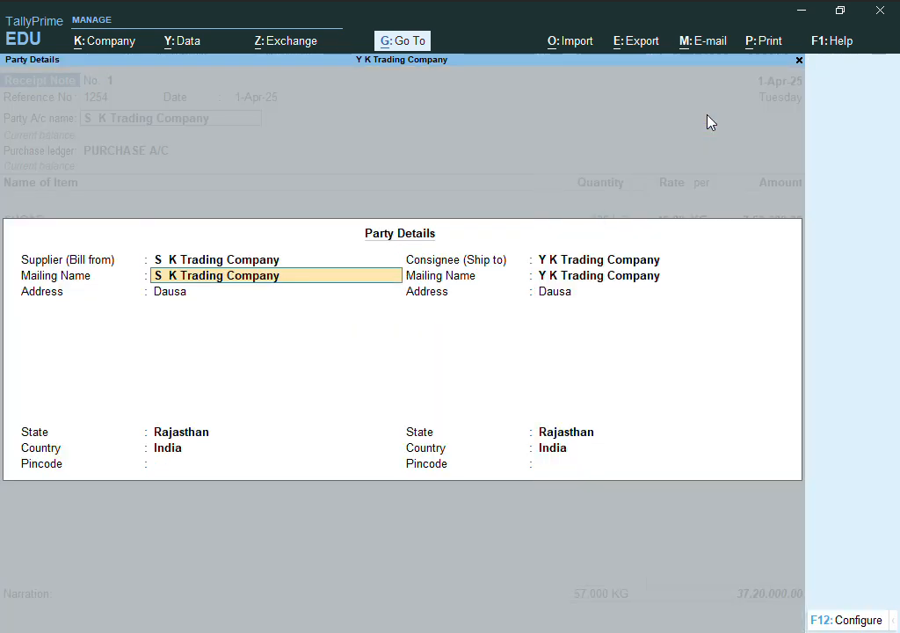
# - Accept the receipt note's default supplier and consignee details
pyautogui.press('Return')
pyautogui.press('Return')
pyautogui.press('Return')
pyautogui.press('Return')
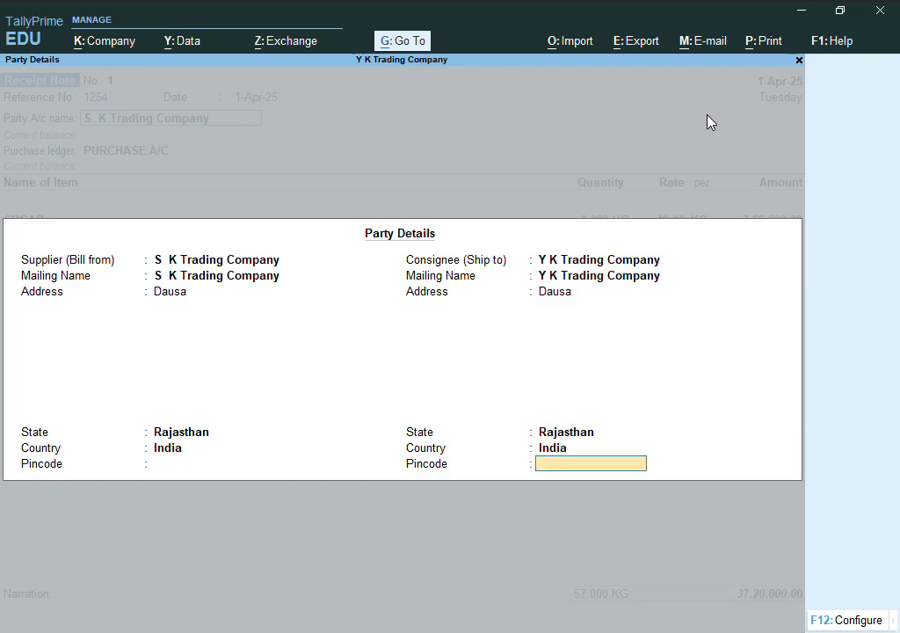
pyautogui.press('Return')
# - Accept the receipt note's SUGAR allocation of 9,000 KG at 40 per KG under tracking number 1254
pyautogui.press('Return')
pyautogui.press('Return')
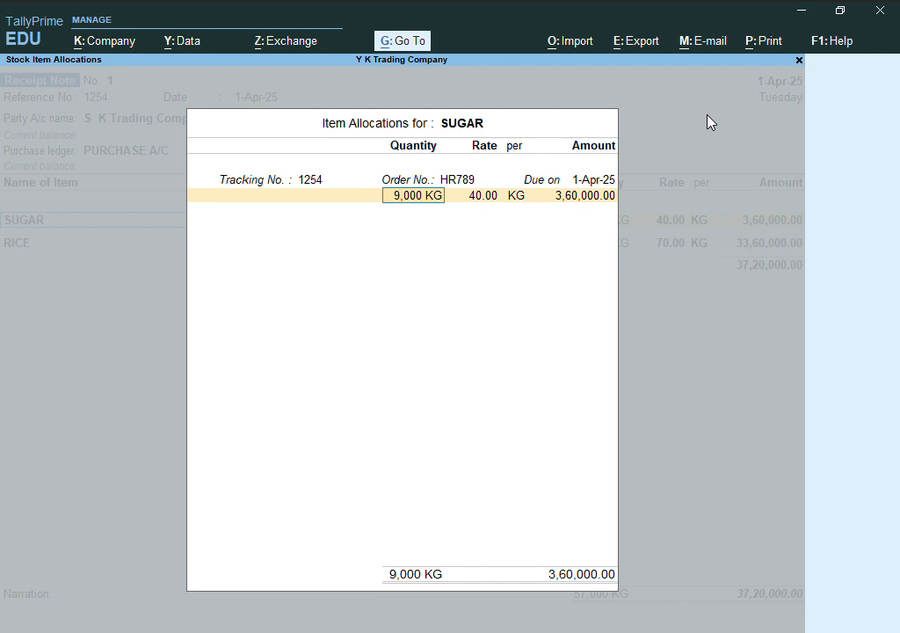
pyautogui.press('Return')
pyautogui.press('Return')
pyautogui.press('Return')
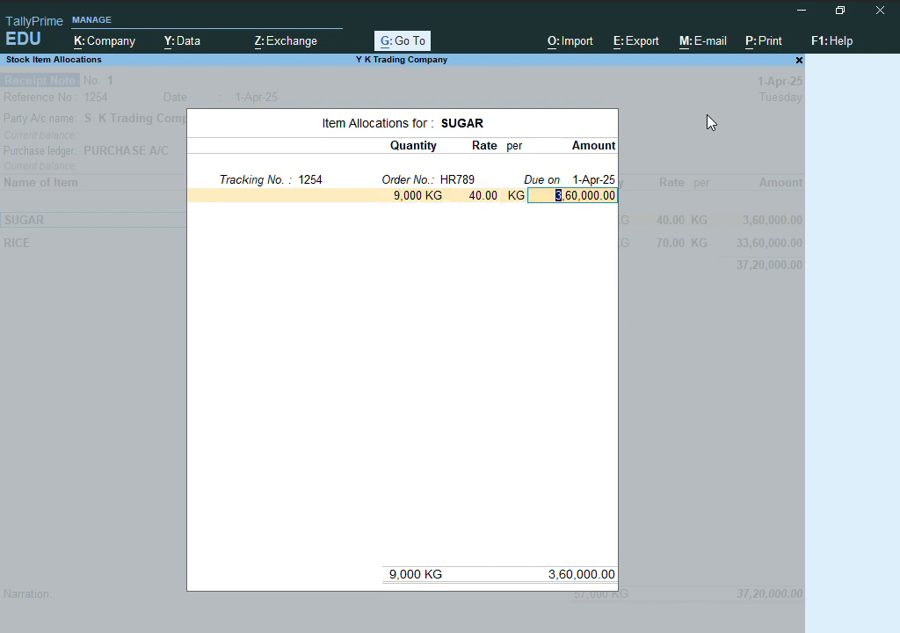
pyautogui.press('Return')
pyautogui.press('Return')
pyautogui.press('Return')
pyautogui.press('Return')
pyautogui.press('Return')
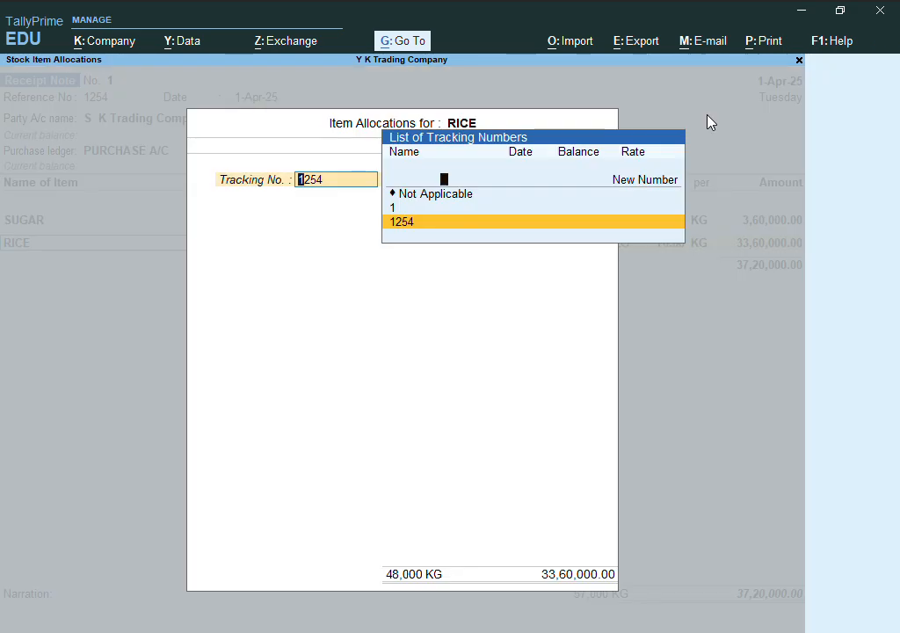
# - Accept the receipt note's RICE allocation of 48,000 KG at 70 per KG under tracking number 1254 and save the voucher
pyautogui.press('Return')
pyautogui.press('Return')
pyautogui.press('Return')
pyautogui.press('Return')
pyautogui.press('Return')
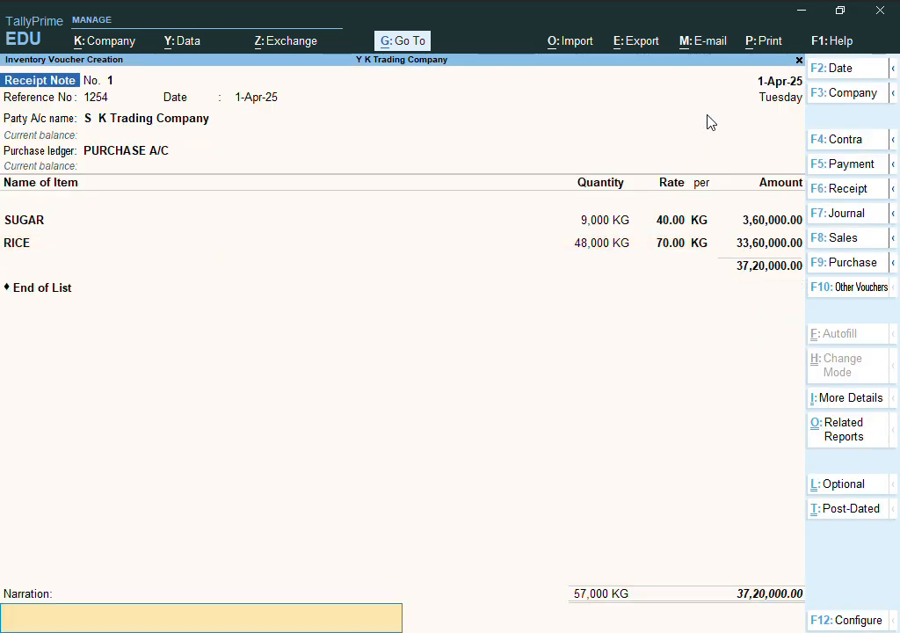
pyautogui.press('Return')
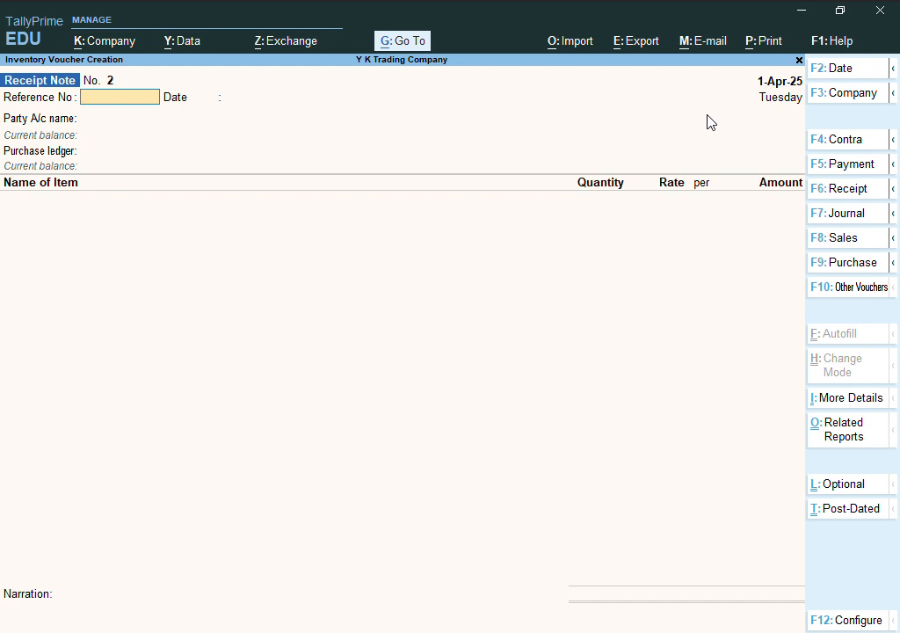
# - Show the inactive voucher types in the list for changing the voucher type
pyautogui.press('F10')
pyautogui.press('Up')
pyautogui.press('Up')
pyautogui.press('Up')
pyautogui.press('Up')
pyautogui.press('Up')
pyautogui.press('Up')
pyautogui.press('Up')
pyautogui.press('Up')
pyautogui.press('Up')
pyautogui.press('Up')
pyautogui.press('Return')
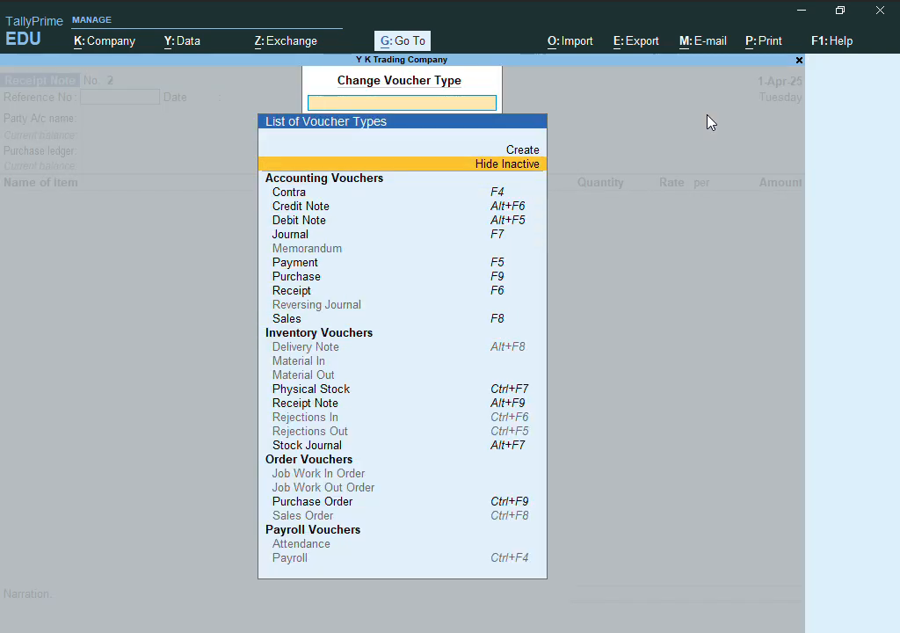
# - Activate the Rejections Out voucher type and switch to a new Rejections Out voucher
pyautogui.press('Down')
pyautogui.press('Down')
pyautogui.press('Down')
pyautogui.press('Down')
pyautogui.press('Down')
pyautogui.press('Down')
pyautogui.press('Down')
pyautogui.press('Down')
pyautogui.press('Down')
pyautogui.press('Down')
pyautogui.press('Down')
pyautogui.press('Down')
pyautogui.press('Down')
pyautogui.press('Down')
pyautogui.press('Down')
pyautogui.press('Down')
pyautogui.press('Down')
pyautogui.press('Down')
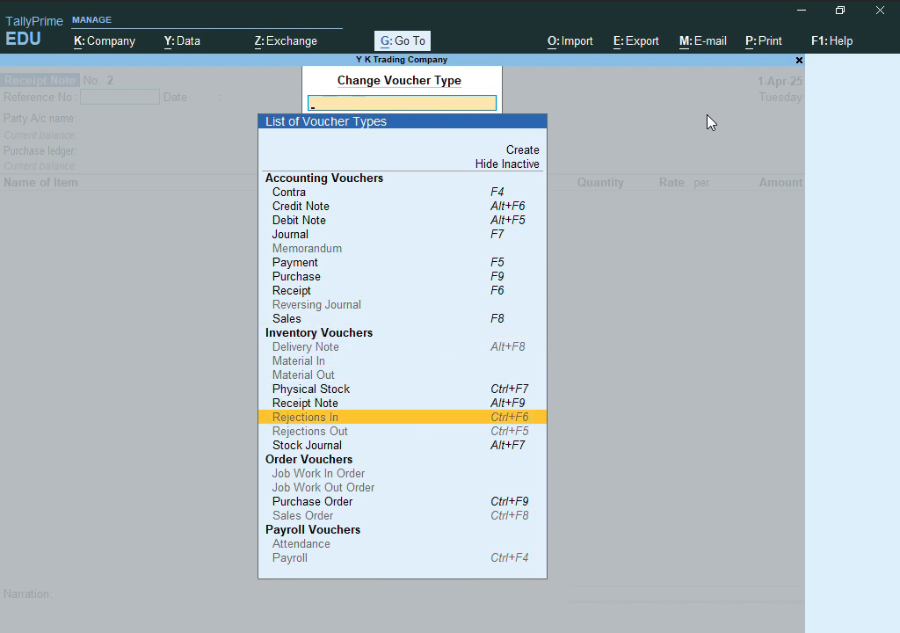
pyautogui.press('Down')
pyautogui.press('Return')
pyautogui.press('y')
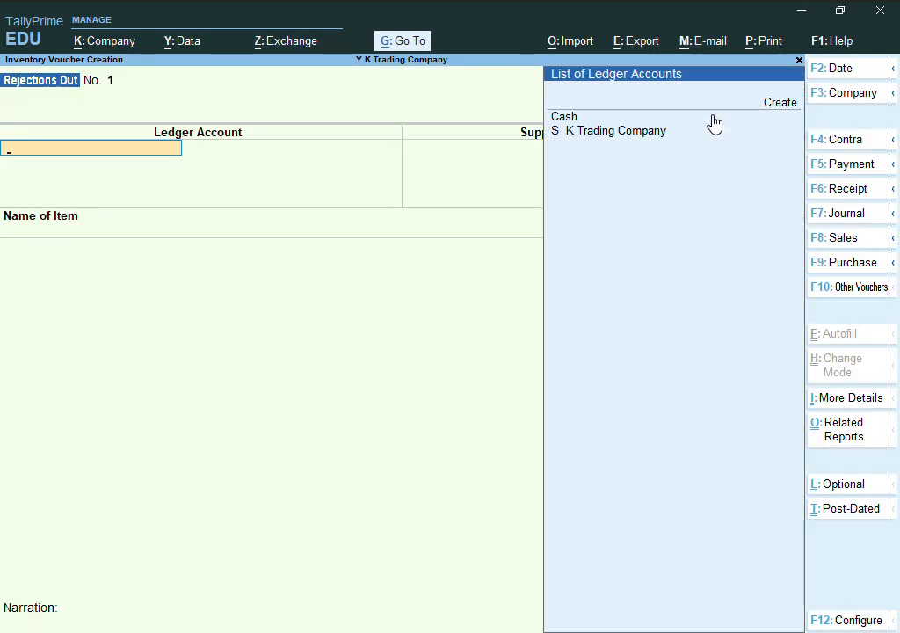
# - Set the Rejections Out ledger account to S K Trading Company and keep the supplier's default name and address
pyautogui.press('Down')
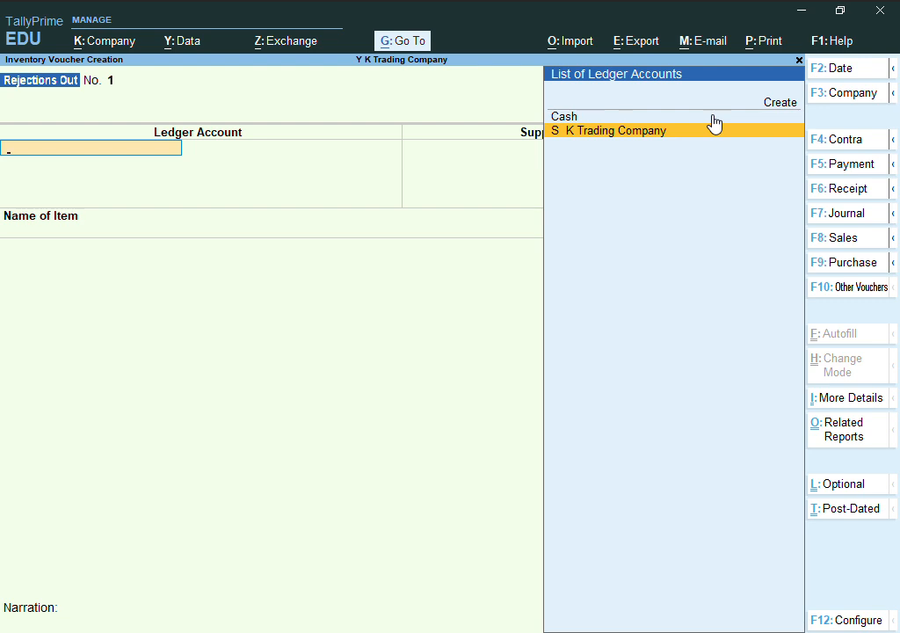
pyautogui.press('Return')
pyautogui.press('Return')
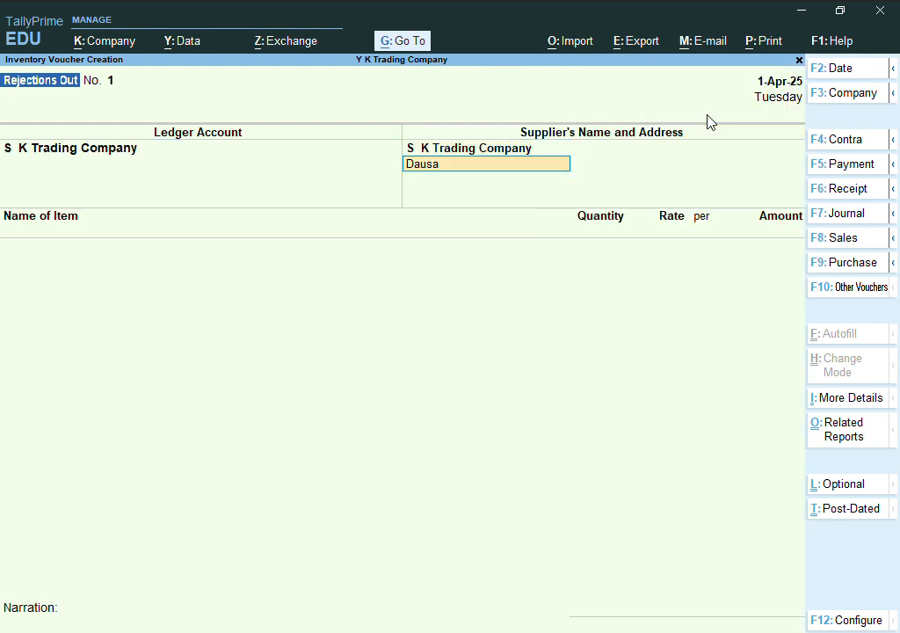
pyautogui.press('Return')
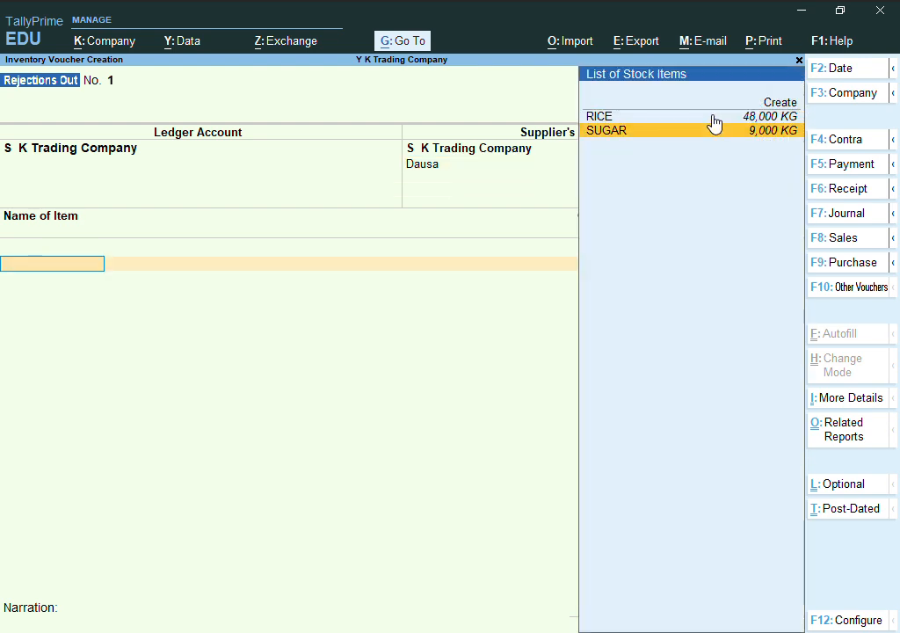
# - Add RICE to the Rejections Out voucher with 400 KG at 70 per KG against tracking number 1254
pyautogui.click(712, 119)
pyautogui.press('Down')
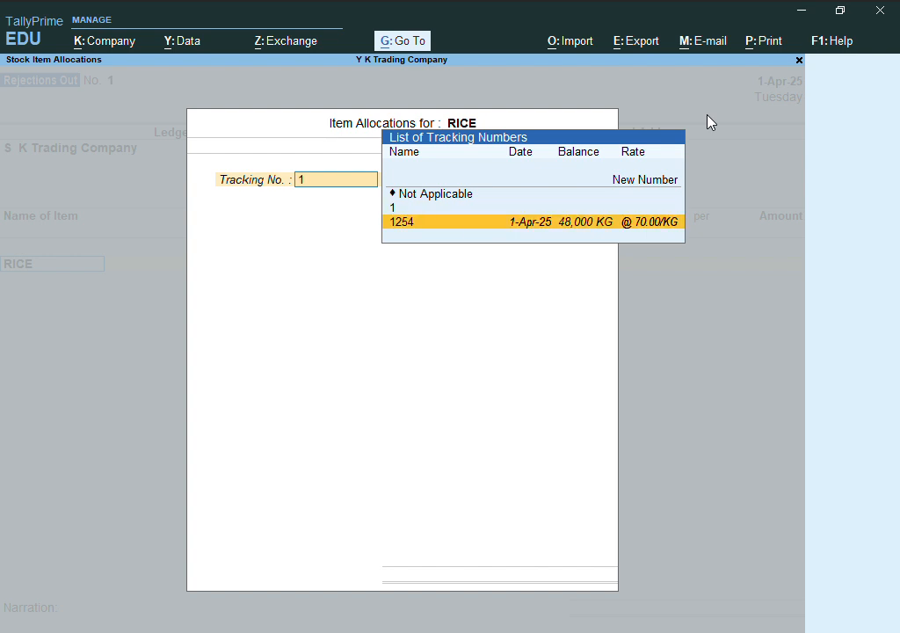
pyautogui.press('Return')
pyautogui.write('400')
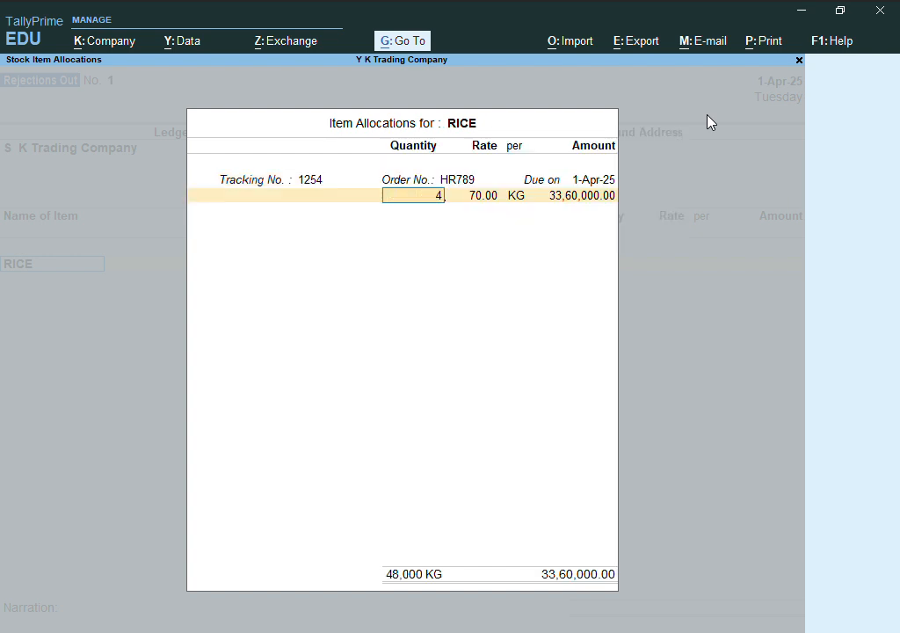
pyautogui.press('Return')
pyautogui.press('Return')
pyautogui.press('Return')
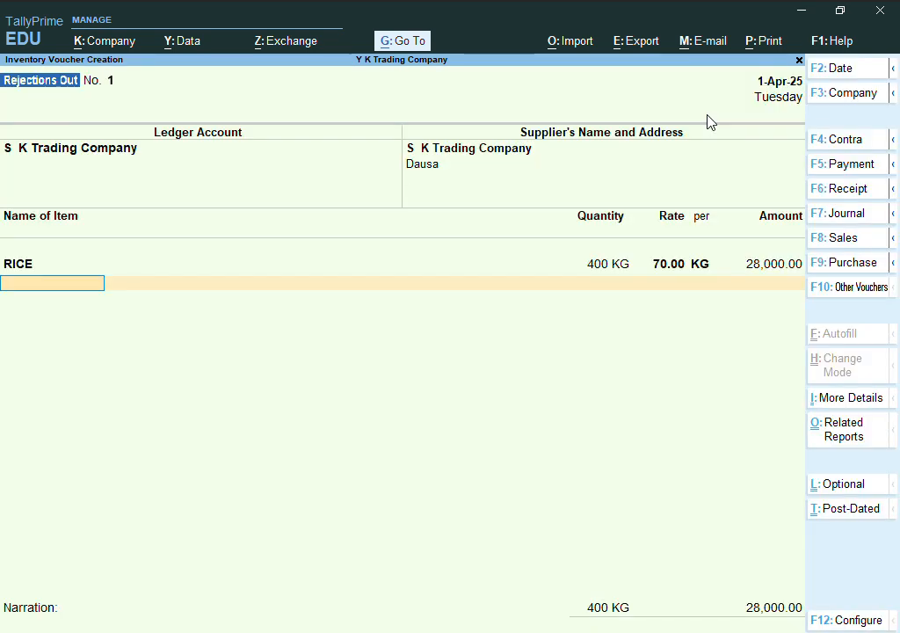
# - Add SUGAR to the Rejections Out voucher with 70 KG at 40 per KG against tracking number 1254
pyautogui.press('Down')
pyautogui.press('Down')
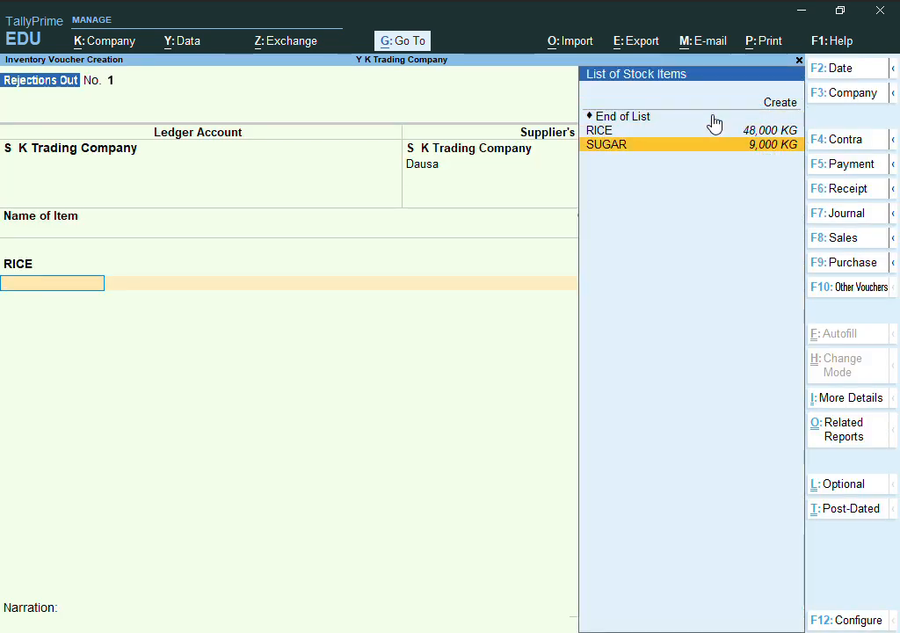
pyautogui.press('Return')
pyautogui.press('Down')
pyautogui.press('Down')
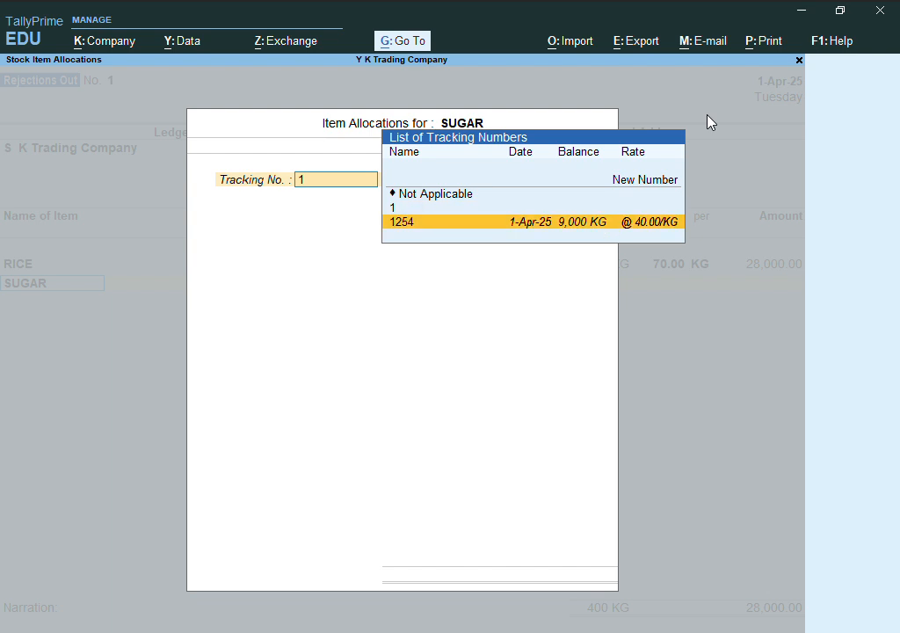
pyautogui.press('Return')
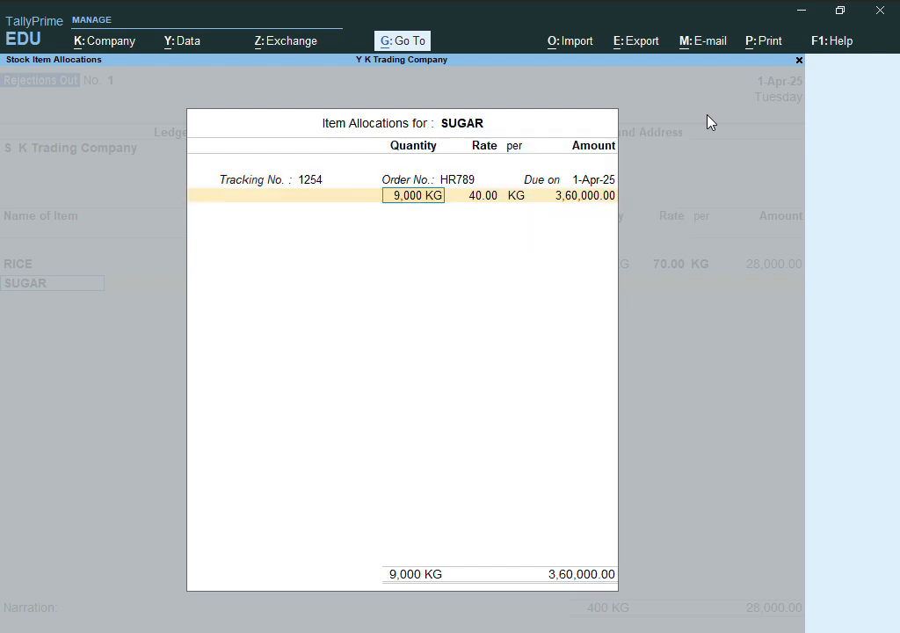
pyautogui.write('700')
pyautogui.press('BackSpace')
pyautogui.press('Return')
pyautogui.press('Return')
pyautogui.press('Return')
pyautogui.press('Return')
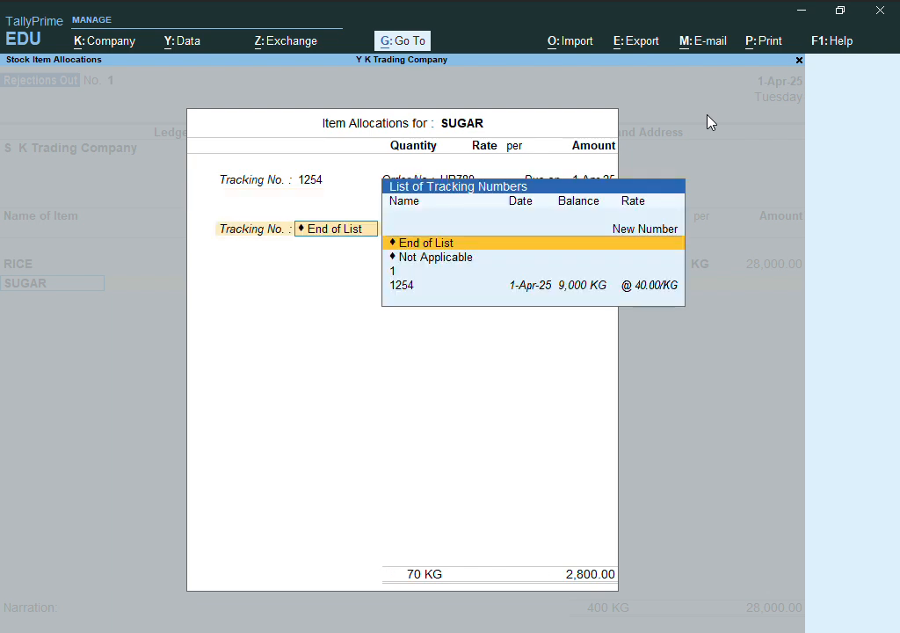
pyautogui.press('Return')
# - End the Rejections Out item list, leave the narration blank and save the voucher
pyautogui.press('Return')
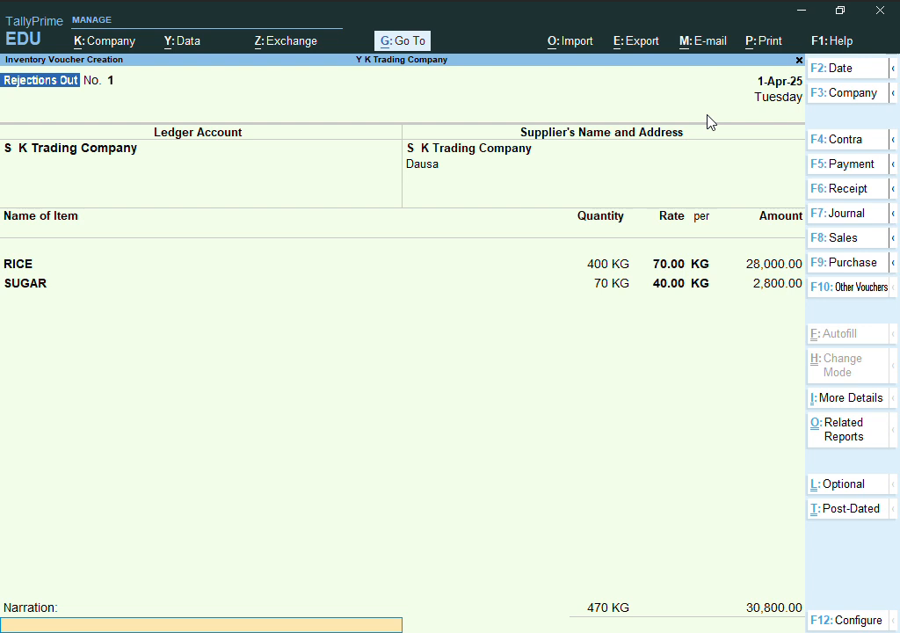
pyautogui.press('Return')
pyautogui.press('Return')
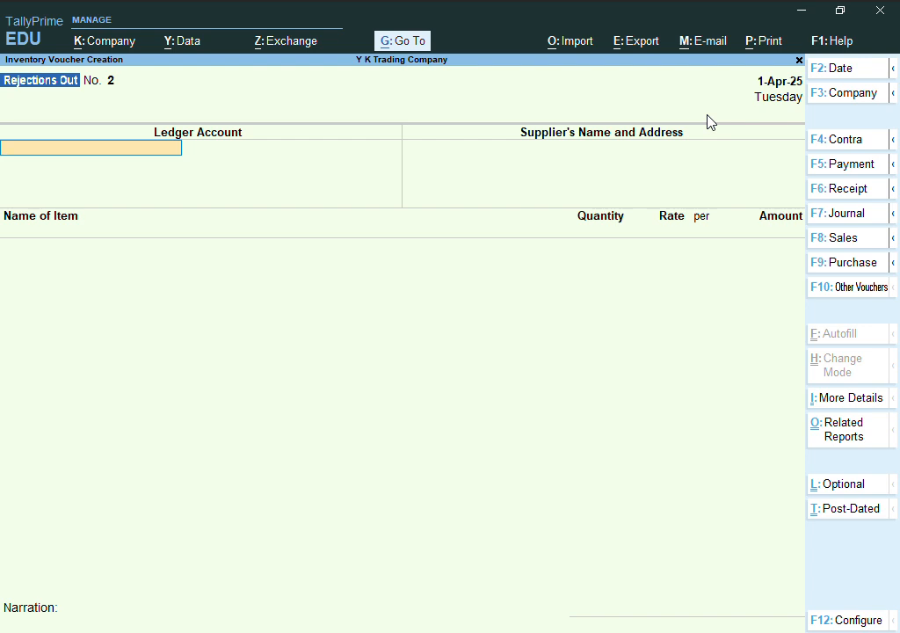
# - Change the voucher type from Rejections Out to Purchase
pyautogui.press('F10')
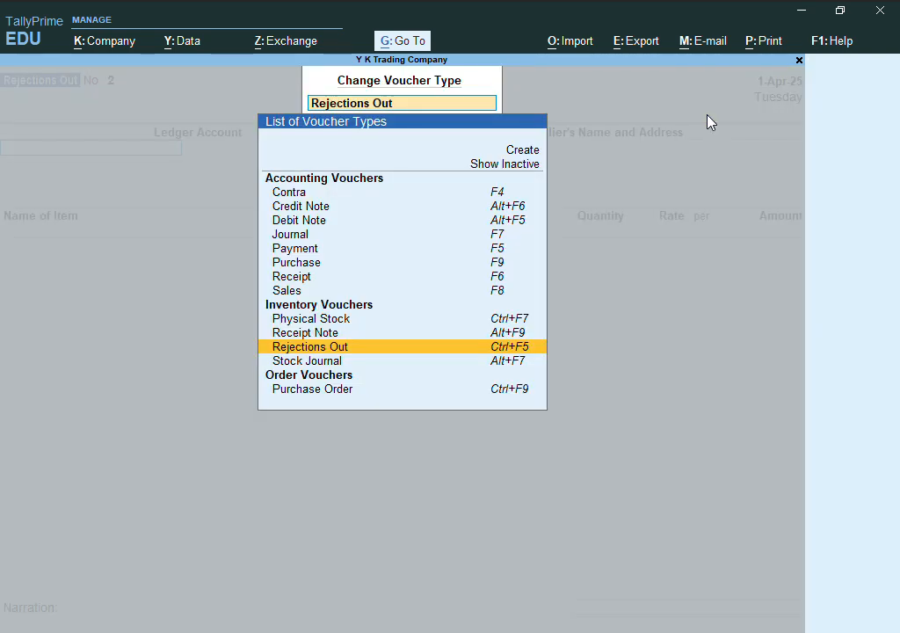
pyautogui.press('Up')
pyautogui.press('Up')
pyautogui.press('Up')
pyautogui.press('Up')
pyautogui.press('Up')
pyautogui.press('Up')
pyautogui.press('Up')
pyautogui.press('Up')
pyautogui.press('Up')
pyautogui.press('Down')
pyautogui.press('Down')
pyautogui.press('Down')
pyautogui.press('Down')
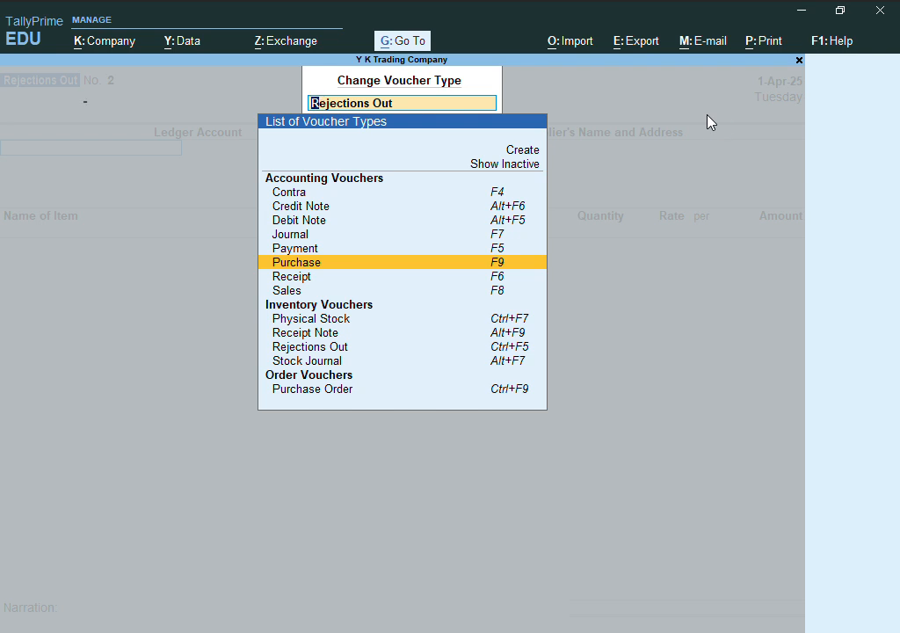
pyautogui.press('Return')
# - Set the purchase voucher's supplier invoice number to 1254, its date to 1-Apr-25 and its party account to S K Trading Company
pyautogui.write('1254')
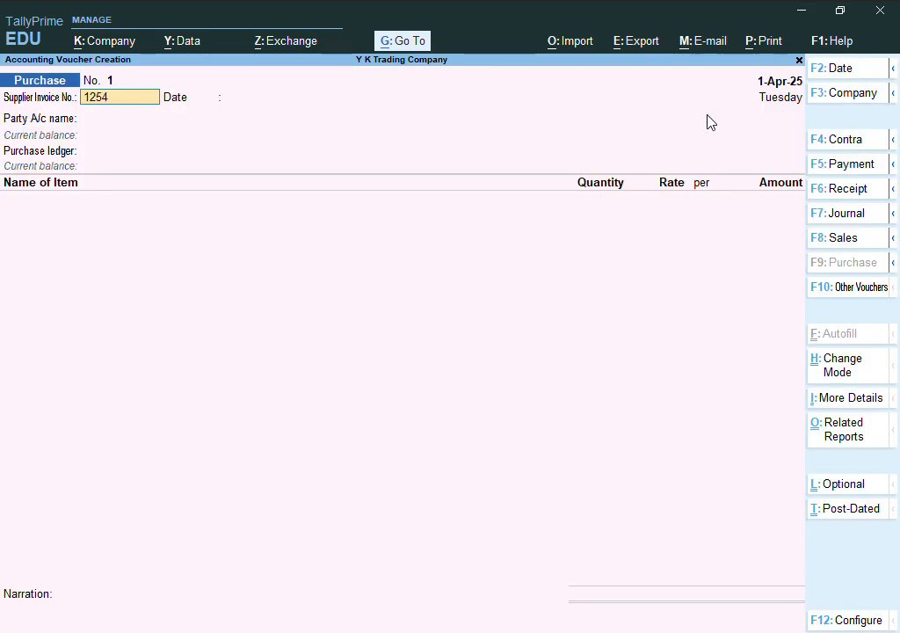
pyautogui.press('Return')
pyautogui.press('Return')
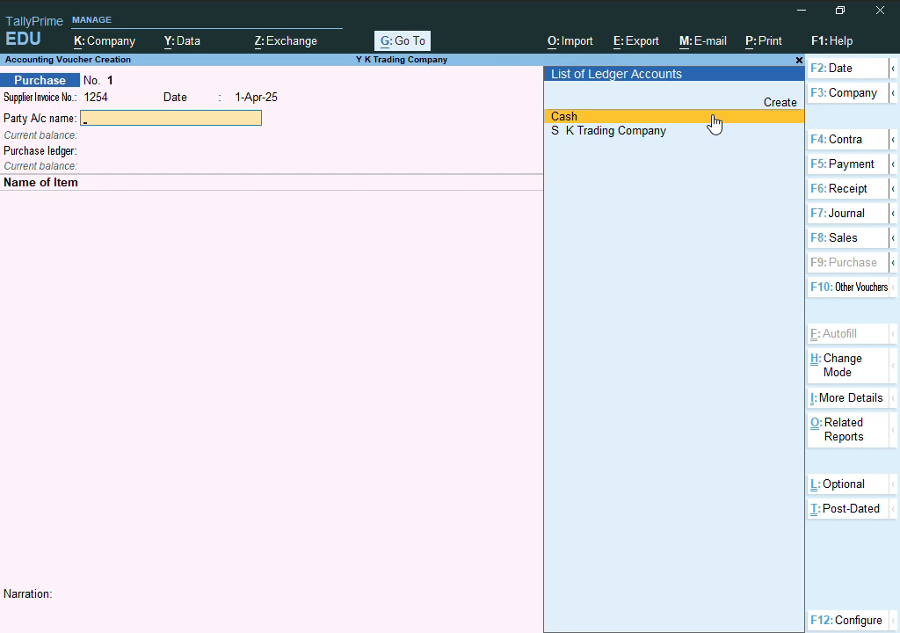
pyautogui.press('Down')
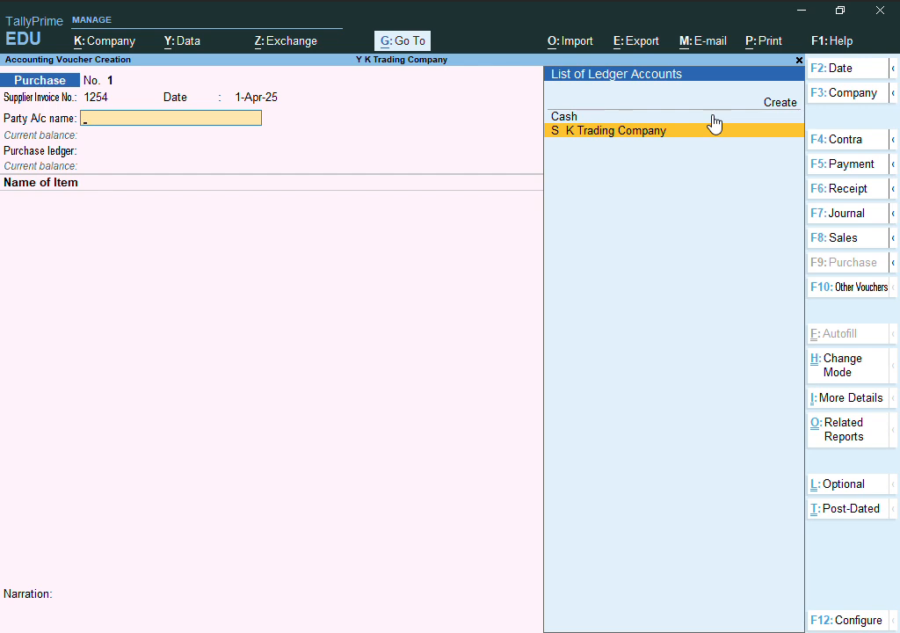
pyautogui.press('Return')
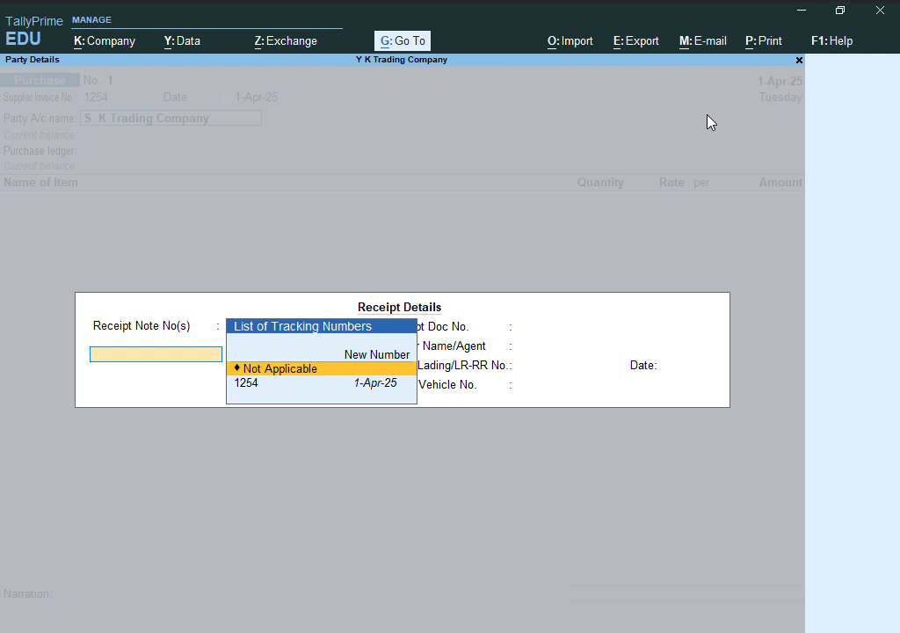
# - Link the purchase to receipt note 1254, accept the default receipt and party details, and use the PURCHASE A/C ledger
pyautogui.press('Down')
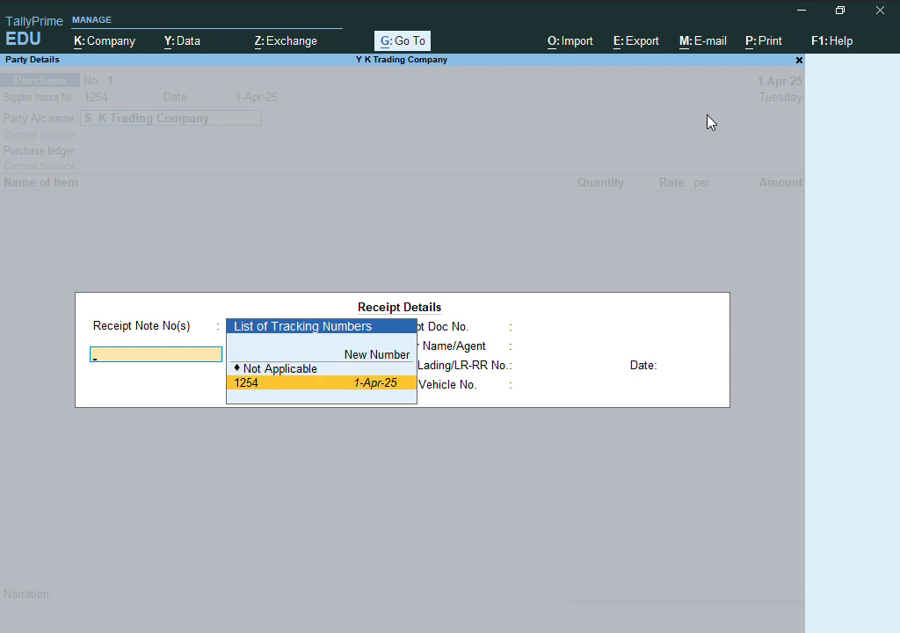
pyautogui.press('Return')
pyautogui.press('Return')
pyautogui.press('Return')
pyautogui.press('Return')
pyautogui.press('Return')
pyautogui.press('Return')
pyautogui.press('Return')
pyautogui.press('Return')
pyautogui.press('Return')
pyautogui.press('Return')
pyautogui.press('Return')
pyautogui.press('Return')
pyautogui.press('Return')
pyautogui.press('Return')
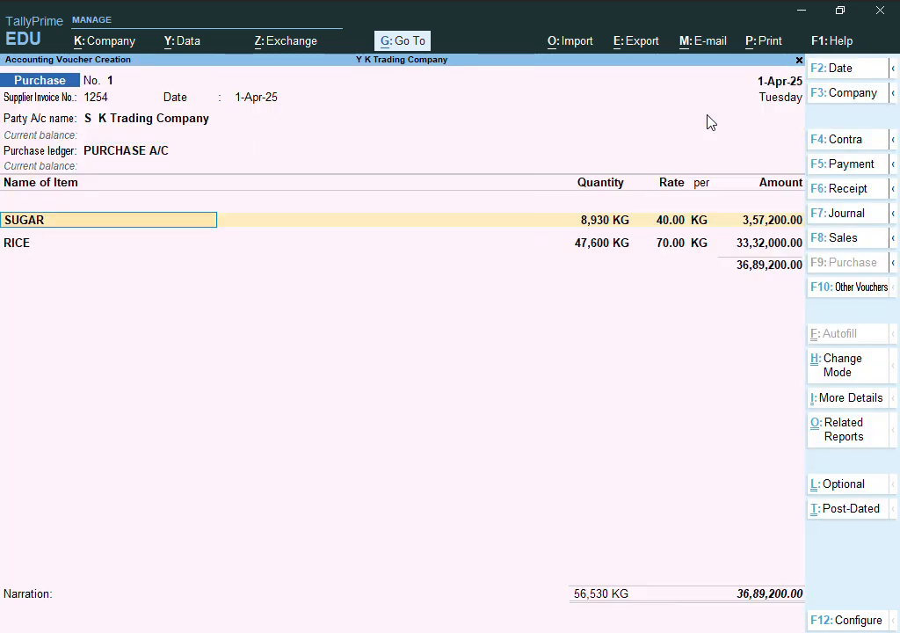
# - Accept the purchase items of 8,930 KG SUGAR and 47,600 KG RICE, leave the narration blank and save the voucher
pyautogui.press('Return')
pyautogui.press('Return')
pyautogui.press('Return')
pyautogui.press('Return')
pyautogui.press('Return')
pyautogui.press('Return')
pyautogui.press('Return')
pyautogui.press('Return')
pyautogui.press('Return')
pyautogui.press('Return')
pyautogui.press('Return')
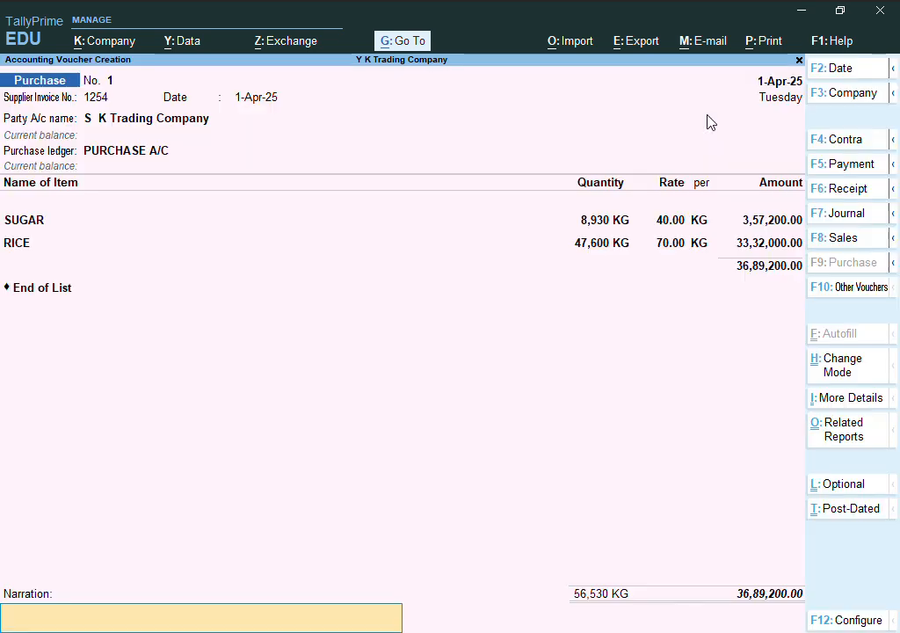
pyautogui.press('Return')
pyautogui.press('Return')
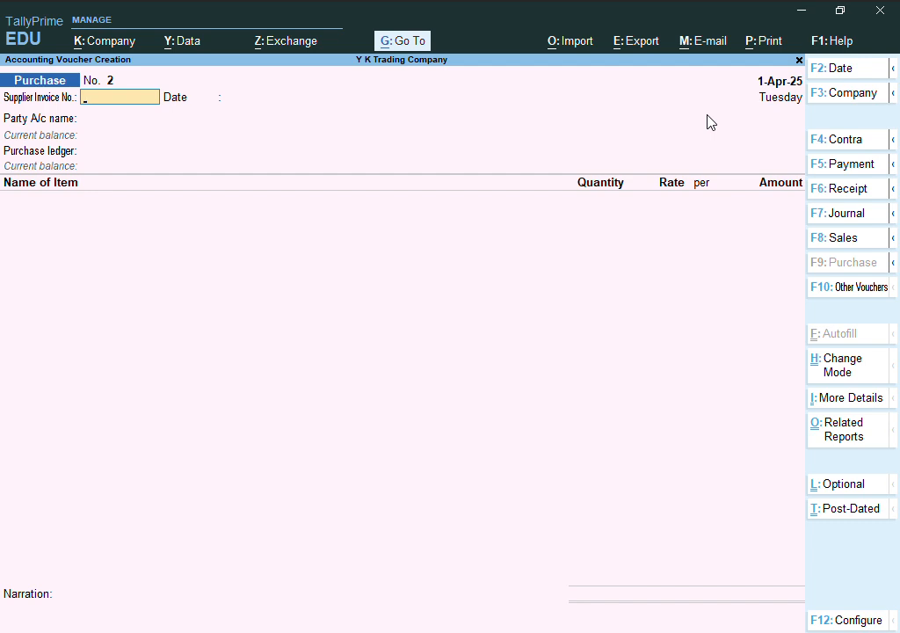
# - Change the voucher type from Purchase to Debit Note
pyautogui.press('F10')
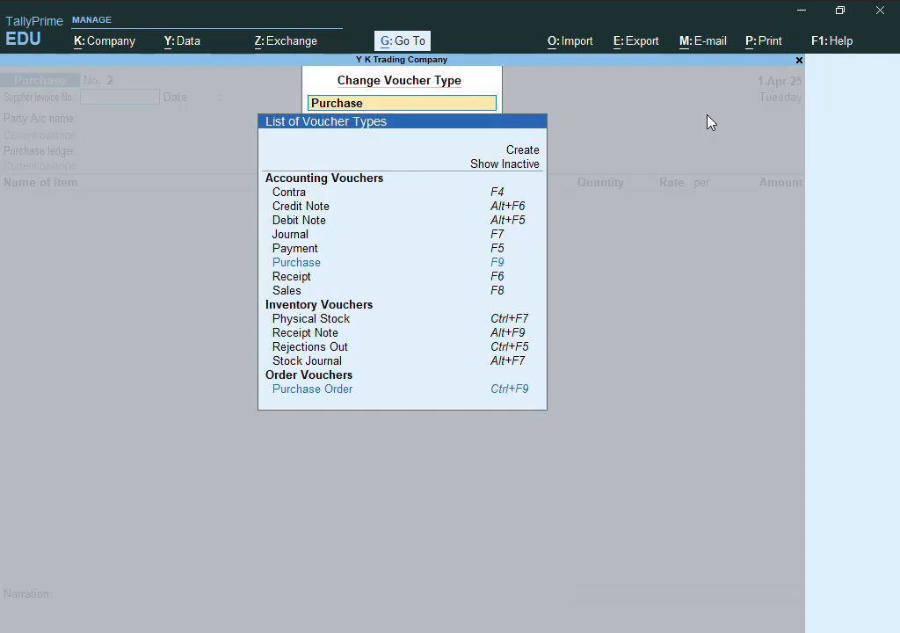
pyautogui.press('Up')
pyautogui.press('Up')
pyautogui.press('Up')
pyautogui.press('Up')
pyautogui.press('Up')
pyautogui.press('Up')
pyautogui.press('Up')
pyautogui.press('Up')
pyautogui.press('Up')
pyautogui.press('Up')
pyautogui.press('Up')
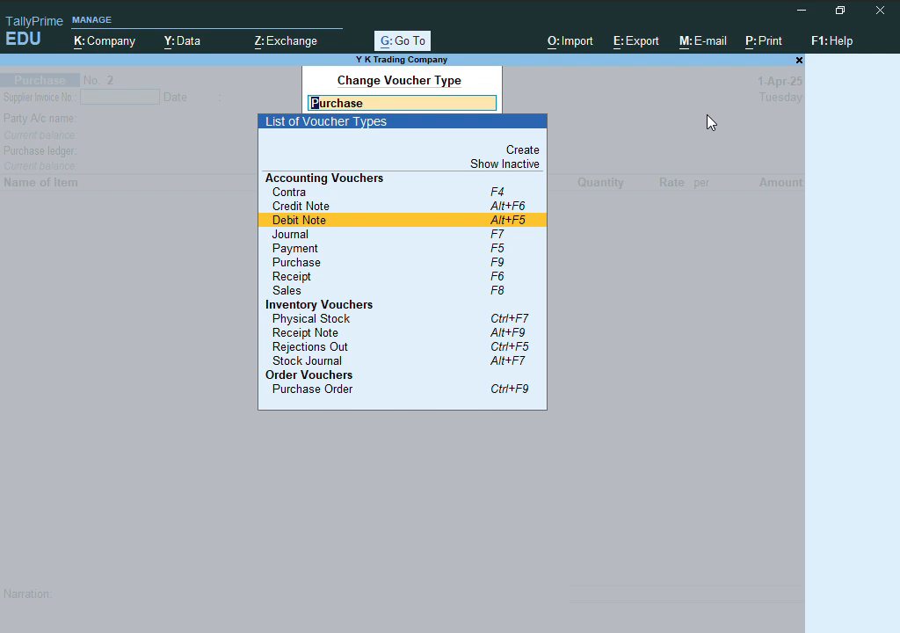
pyautogui.press('Return')
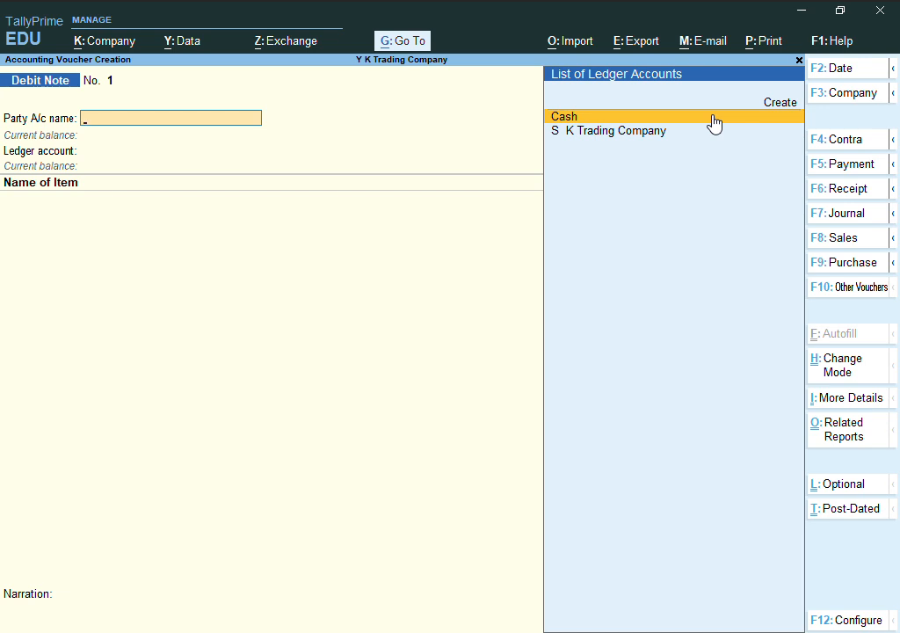
# - Set the debit note's party account to S K Trading Company and accept the default dispatch, original invoice and party details
pyautogui.press('Down')
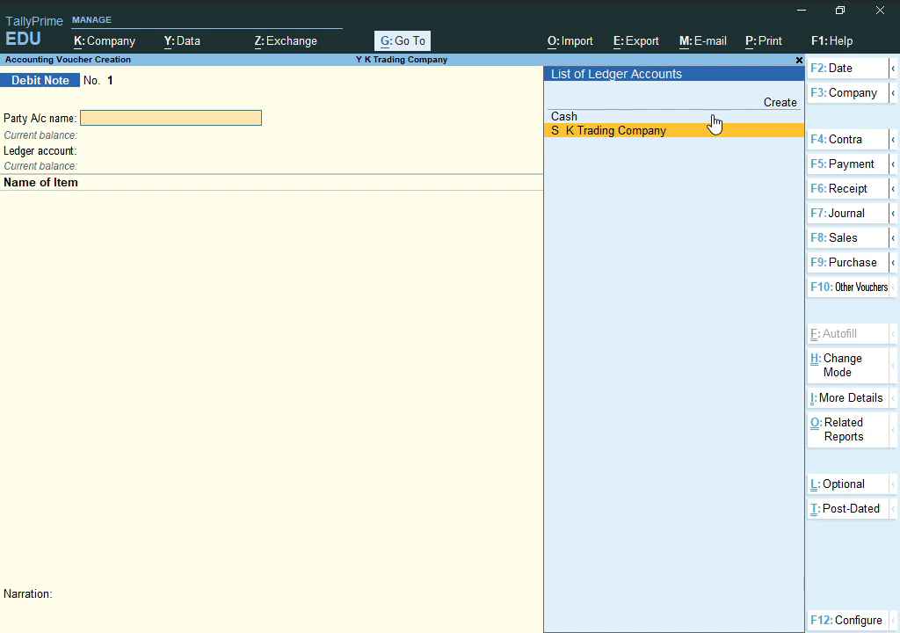
pyautogui.press('Return')
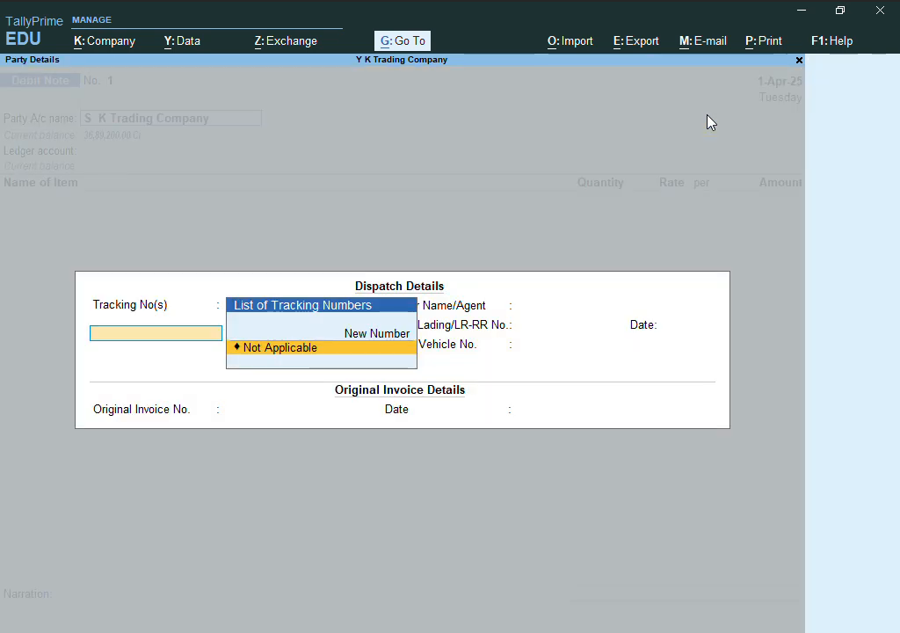
pyautogui.press('Return')
pyautogui.press('Return')
pyautogui.press('Return')
pyautogui.press('Return')
pyautogui.press('Return')
pyautogui.press('Return')
pyautogui.press('Return')
pyautogui.press('Return')
pyautogui.press('Return')
pyautogui.press('Return')
pyautogui.press('Return')
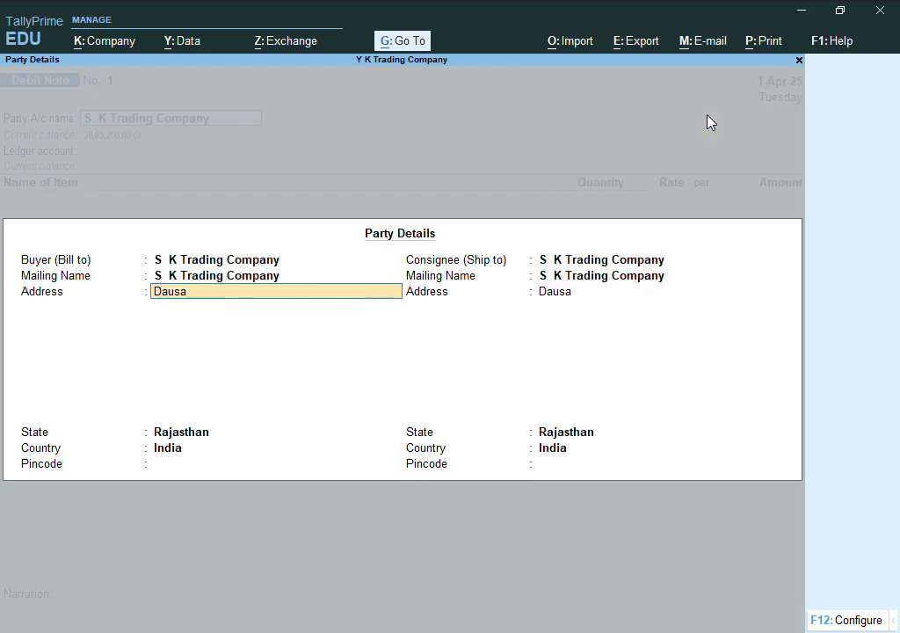
pyautogui.press('Return')
pyautogui.press('Return')
pyautogui.press('Return')
pyautogui.press('Return')
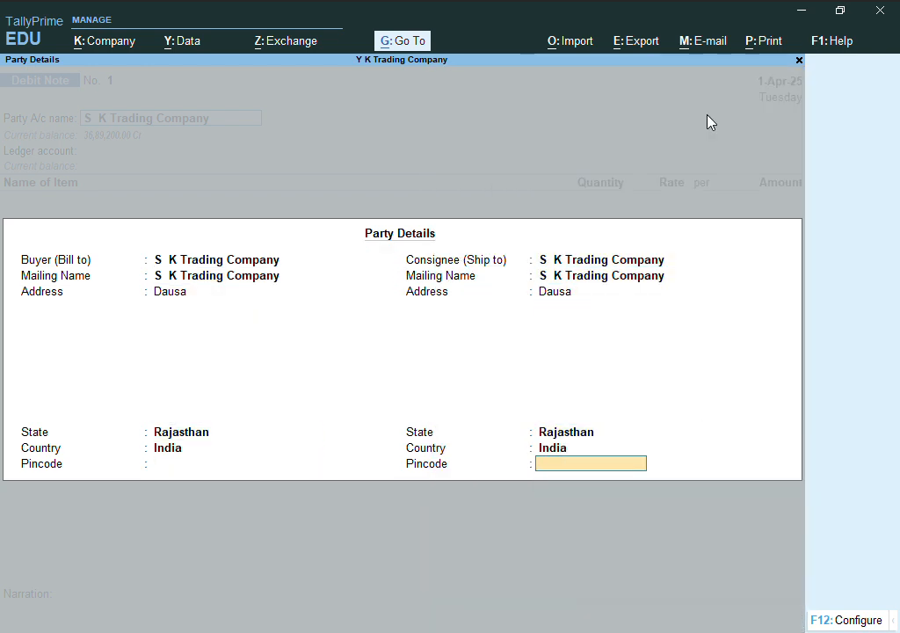
# - Create a ledger named PURCHASE RET under Purchase Accounts and use it as the debit note's ledger account
pyautogui.hotkey('alt', 'c')
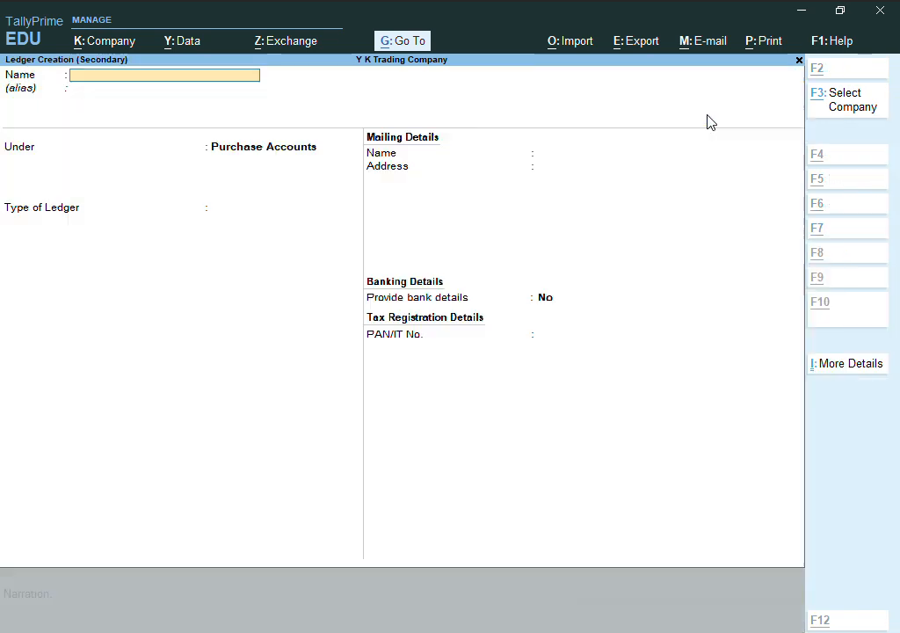
pyautogui.write('KP')
pyautogui.press('BackSpace')
pyautogui.press('BackSpace')
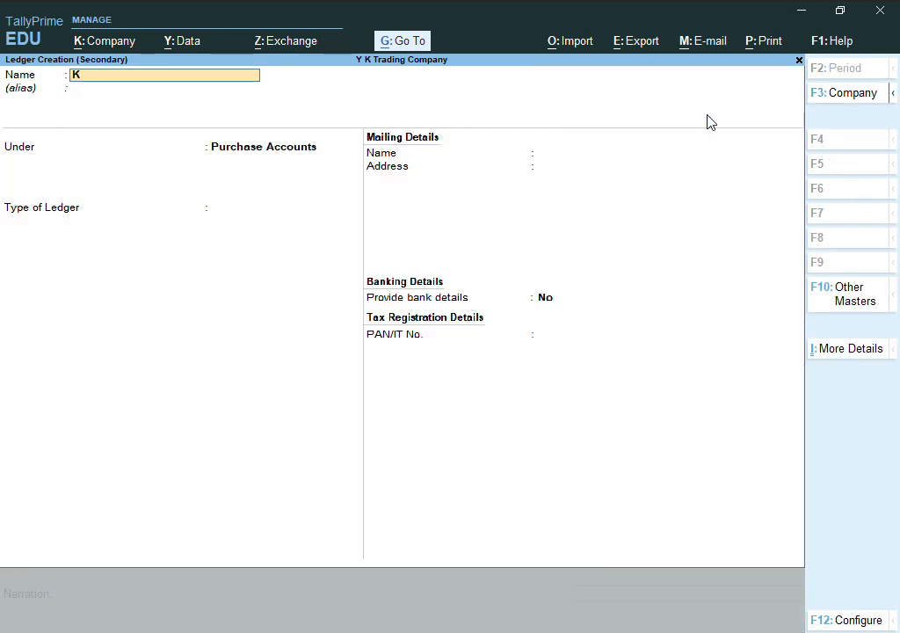
pyautogui.write('PURCHASE')
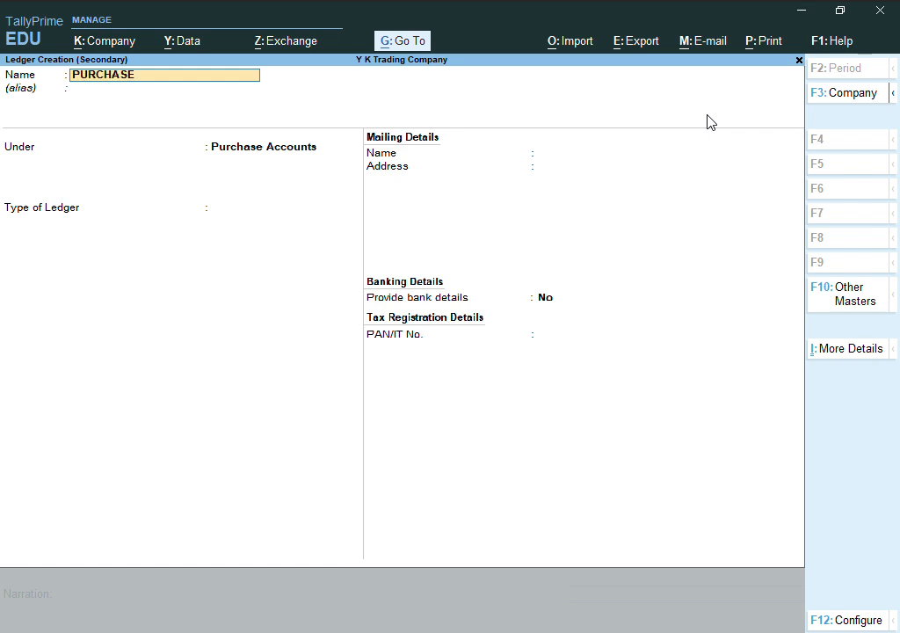
pyautogui.write(' TR')
pyautogui.press('BackSpace')
pyautogui.write('ER')
pyautogui.press('BackSpace')
pyautogui.press('BackSpace')
pyautogui.press('BackSpace')
pyautogui.write('T')
pyautogui.press('BackSpace')
pyautogui.write('RER')
pyautogui.press('BackSpace')
pyautogui.write('TU')
pyautogui.press('BackSpace')
pyautogui.press('Return')
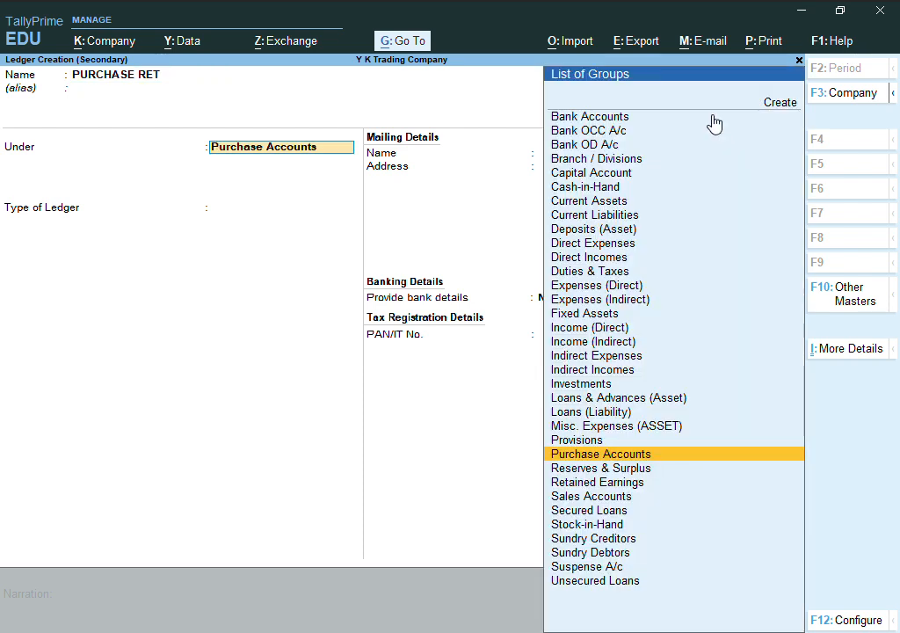
pyautogui.press('Return')
pyautogui.press('Return')
pyautogui.hotkey('ctrl', 'a')
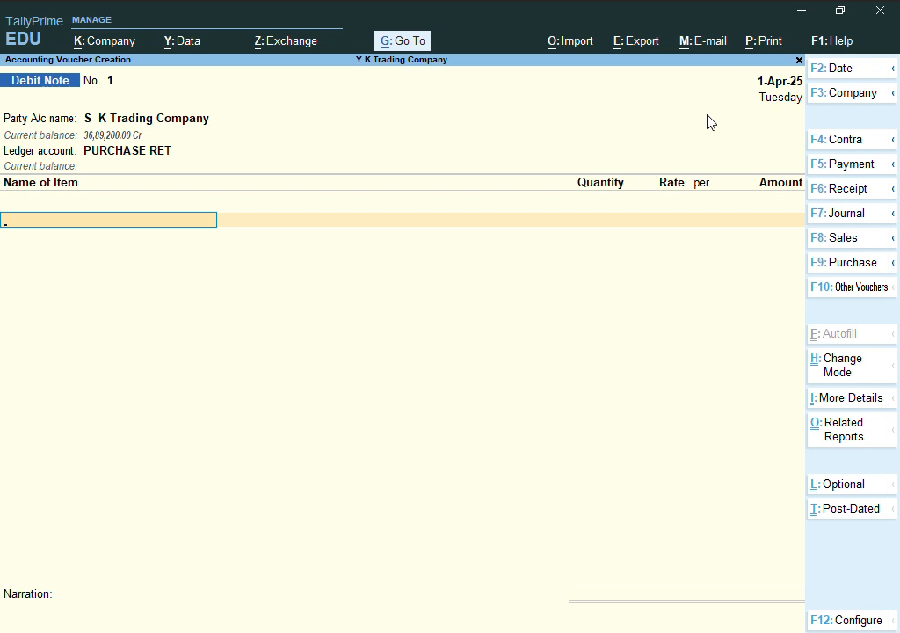
# - Add RICE to the debit note with no tracking number, order HR789 and a quantity of 50 KG at the default rate
pyautogui.press('Down')
pyautogui.press('Return')
pyautogui.press('Return')
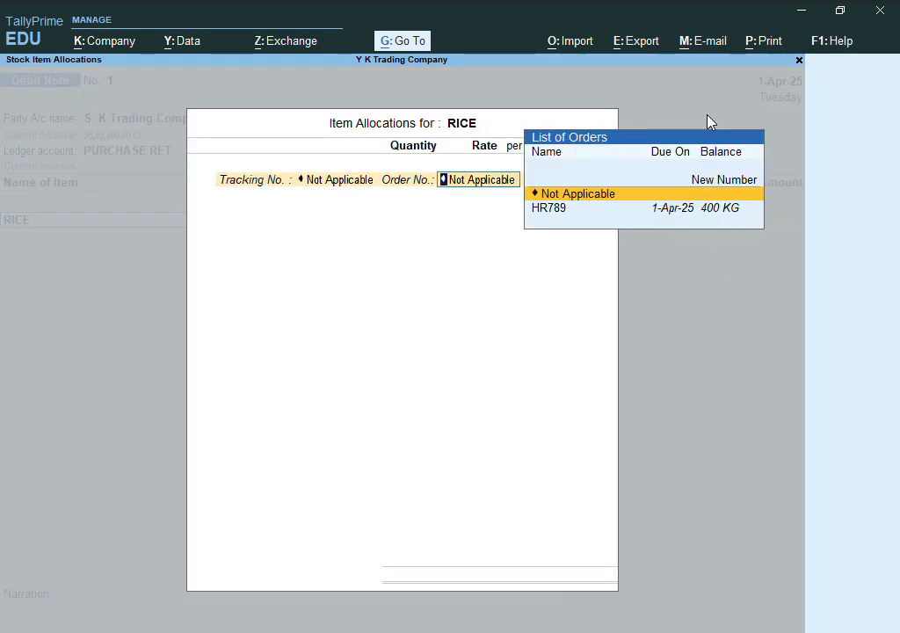
pyautogui.press('Down')
pyautogui.press('Return')
pyautogui.write('50')
pyautogui.press('Return')
pyautogui.press('Return')
pyautogui.press('Return')
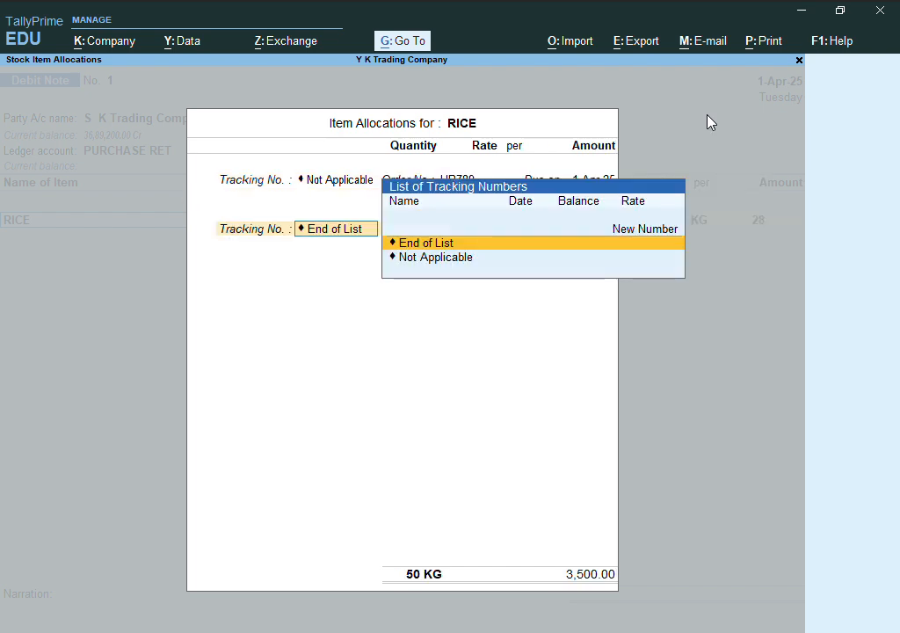
pyautogui.press('Return')
pyautogui.press('Return')
# - Add SUGAR to the debit note with no tracking number, order HR789 and a quantity of 90 KG at the default rate
pyautogui.press('Down')
pyautogui.press('Down')
pyautogui.press('Return')
pyautogui.press('Return')
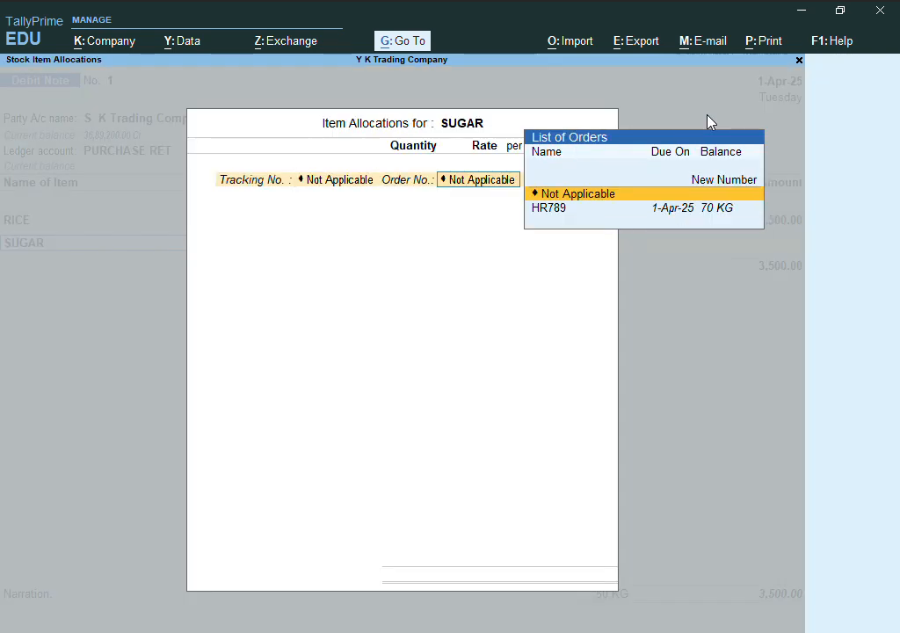
pyautogui.press('Down')
pyautogui.press('Return')
pyautogui.write('9')
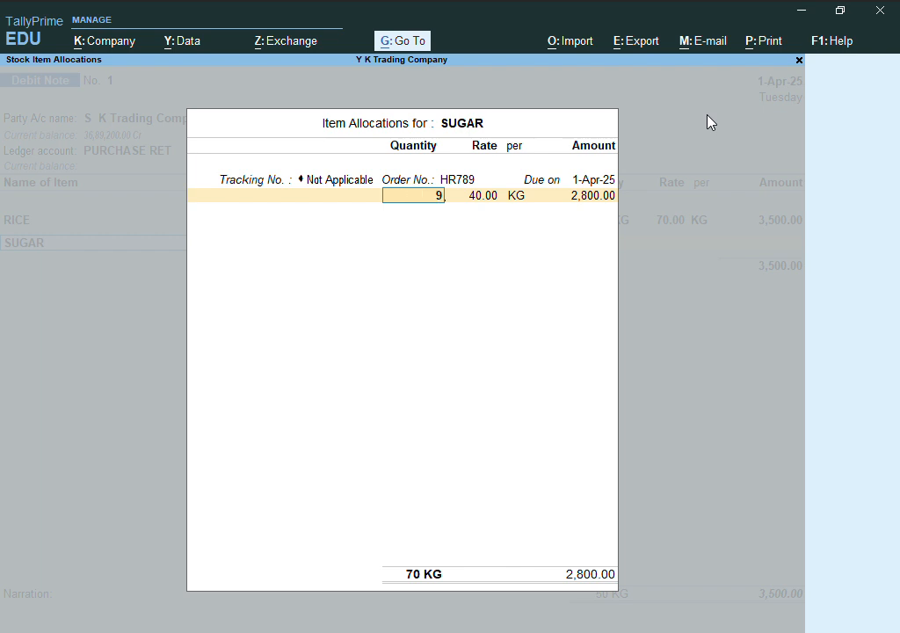
pyautogui.write('0')
pyautogui.press('Return')
pyautogui.press('Return')
pyautogui.press('Return')
pyautogui.press('Return')
pyautogui.press('Return')
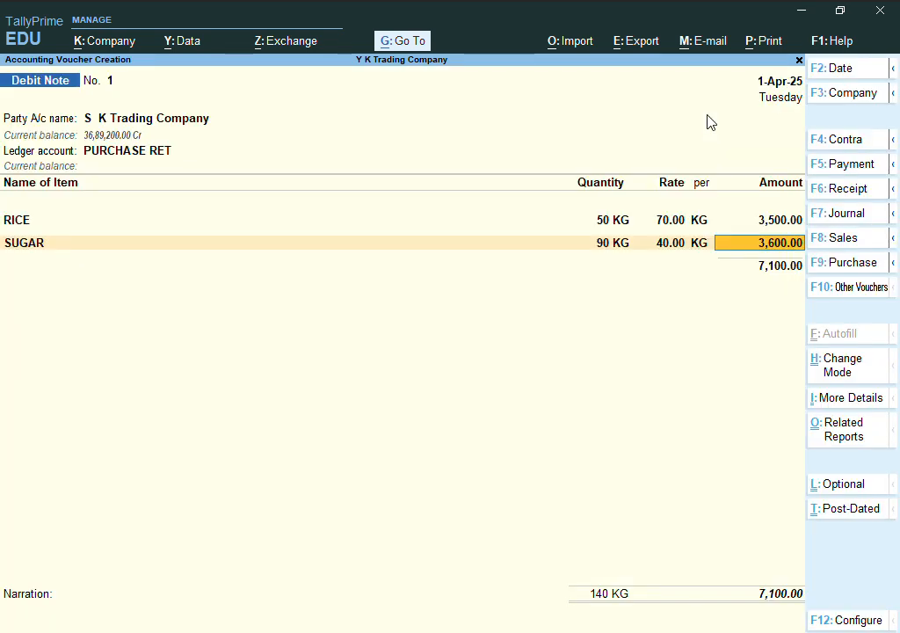
# - End the item list, leave the narration blank, save the debit note and return to the Gateway of Tally
pyautogui.press('Return')
pyautogui.press('Return')
pyautogui.press('Return')
pyautogui.press('Return')
pyautogui.press('Return')
pyautogui.press('Return')
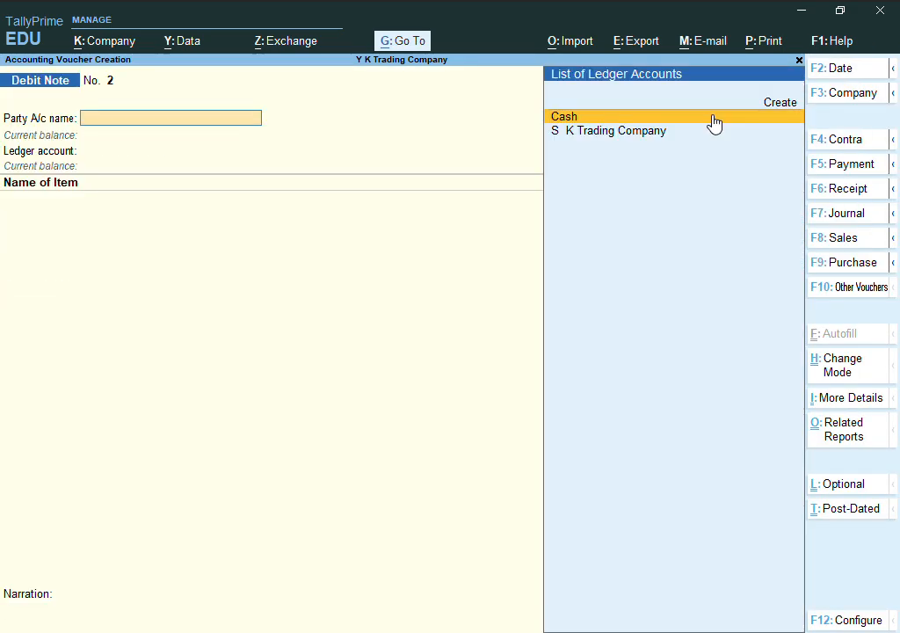
pyautogui.press('Escape')
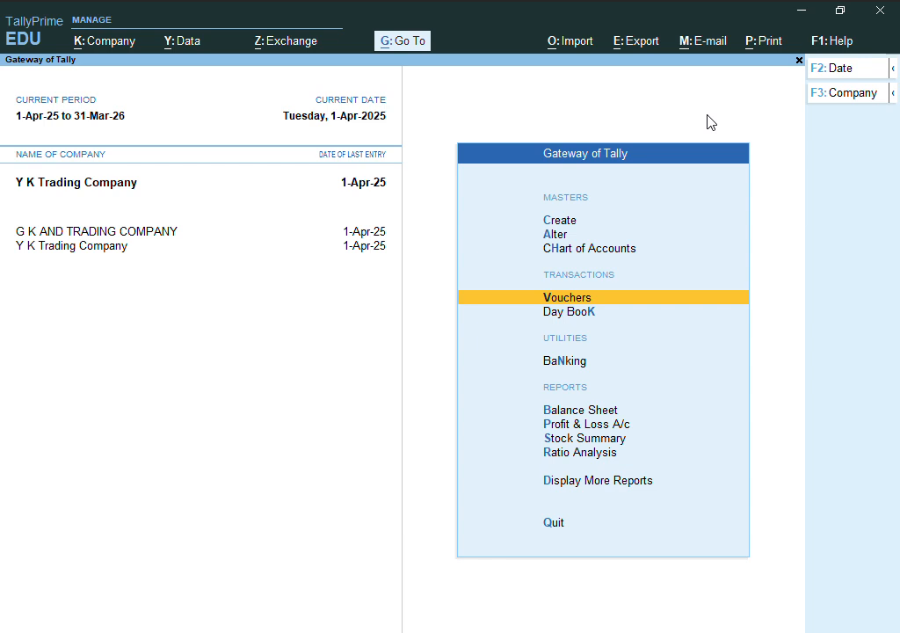
# - Open the Profit & Loss A/c report and expand it to the detailed view
pyautogui.press('Down')
pyautogui.press('Down')
pyautogui.press('Down')
pyautogui.press('Down')
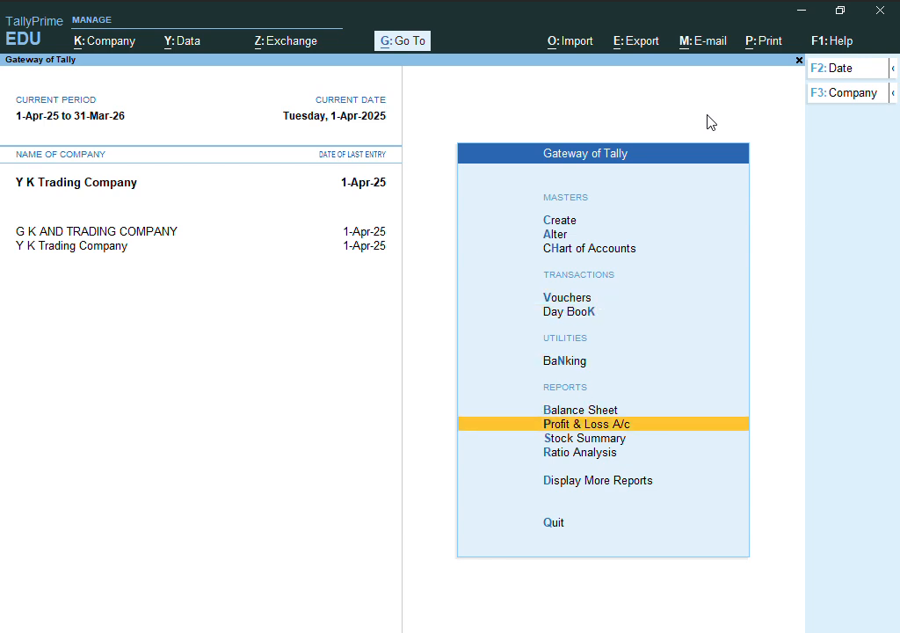
pyautogui.press('Return')
pyautogui.hotkey('alt', 'F5')
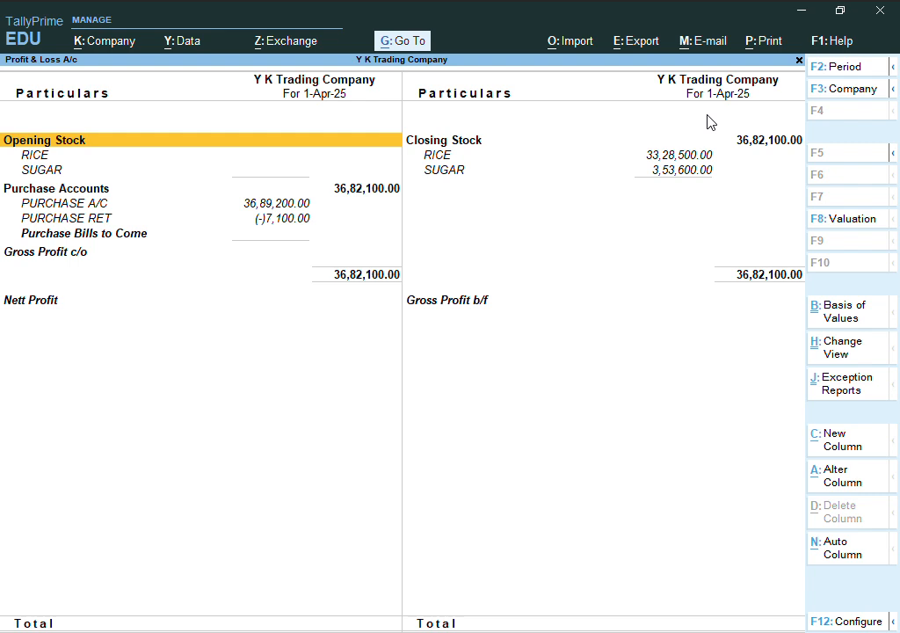
# - Examine the purchase, purchase return, bills to come and gross profit lines in the Profit & Loss A/c
pyautogui.press('Down')
pyautogui.press('Down')
pyautogui.press('Down')
pyautogui.press('Down')
pyautogui.press('Down')
pyautogui.press('Down')
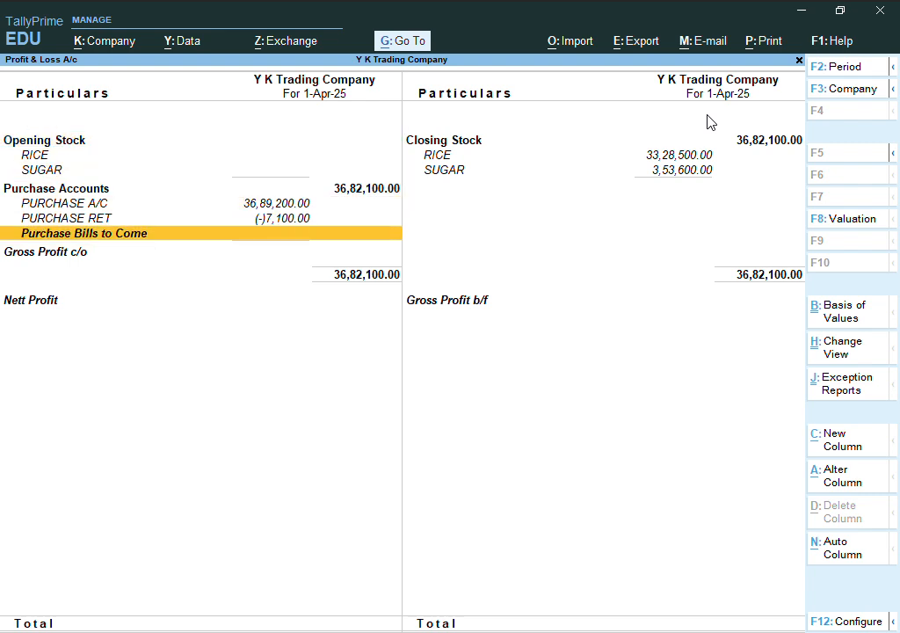
pyautogui.press('Up')
pyautogui.press('Down')
pyautogui.press('Down')
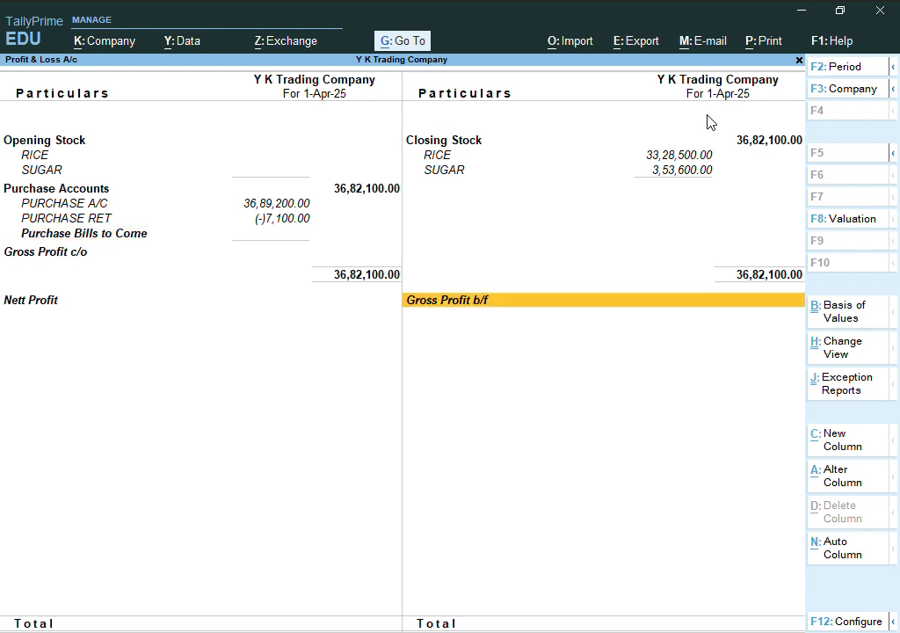
pyautogui.press('Up')
pyautogui.press('Up')
pyautogui.press('Up')
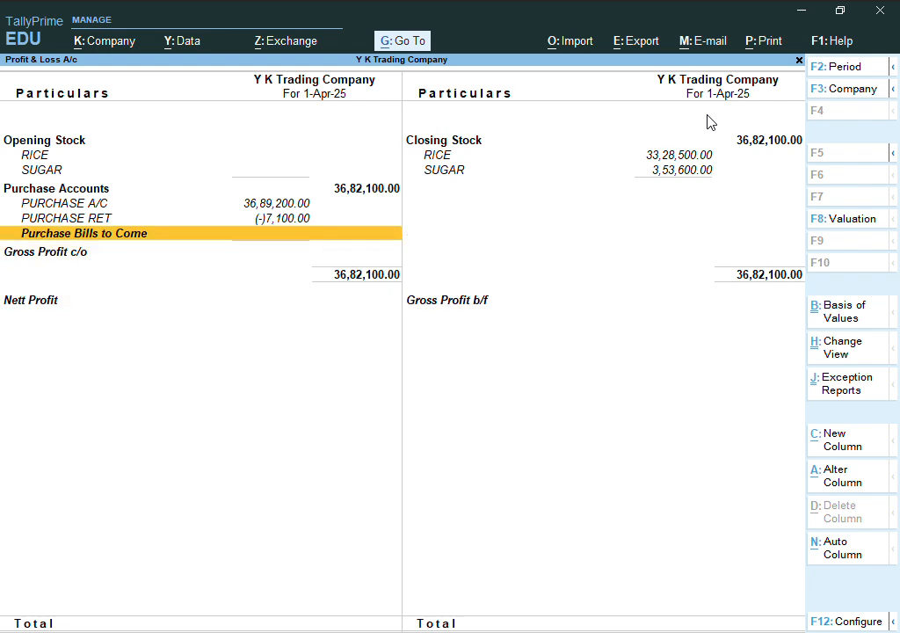